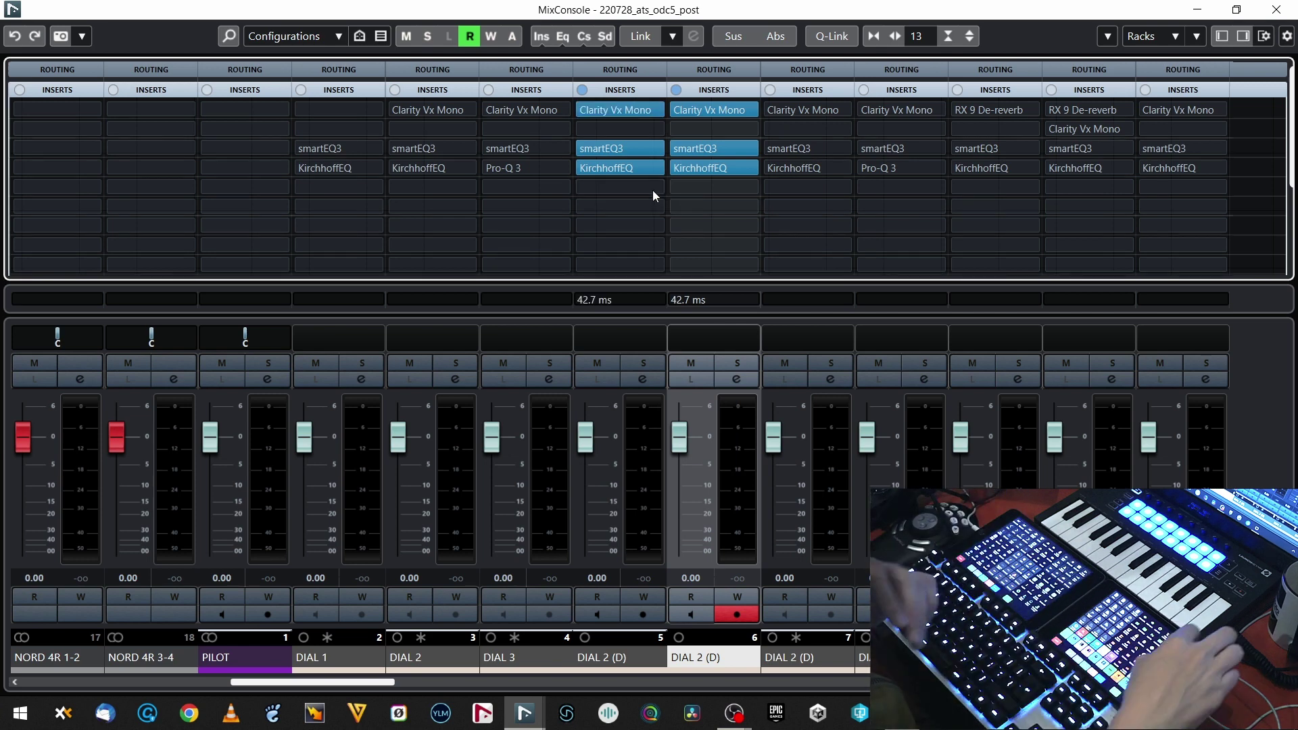
Collapse the Inserts racks in the MixConsole and briefly expand the Strip racks before collapsing them again.
key(F3)
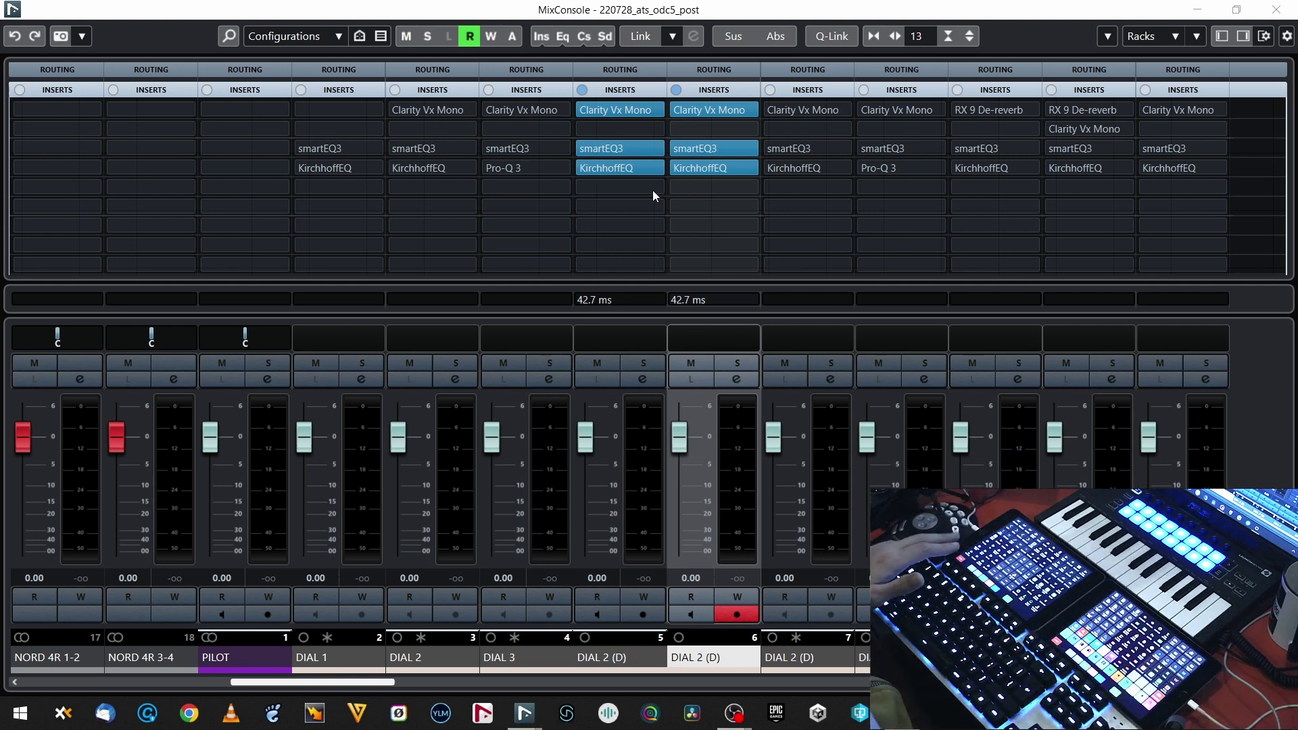
mouse_move(639, 97)
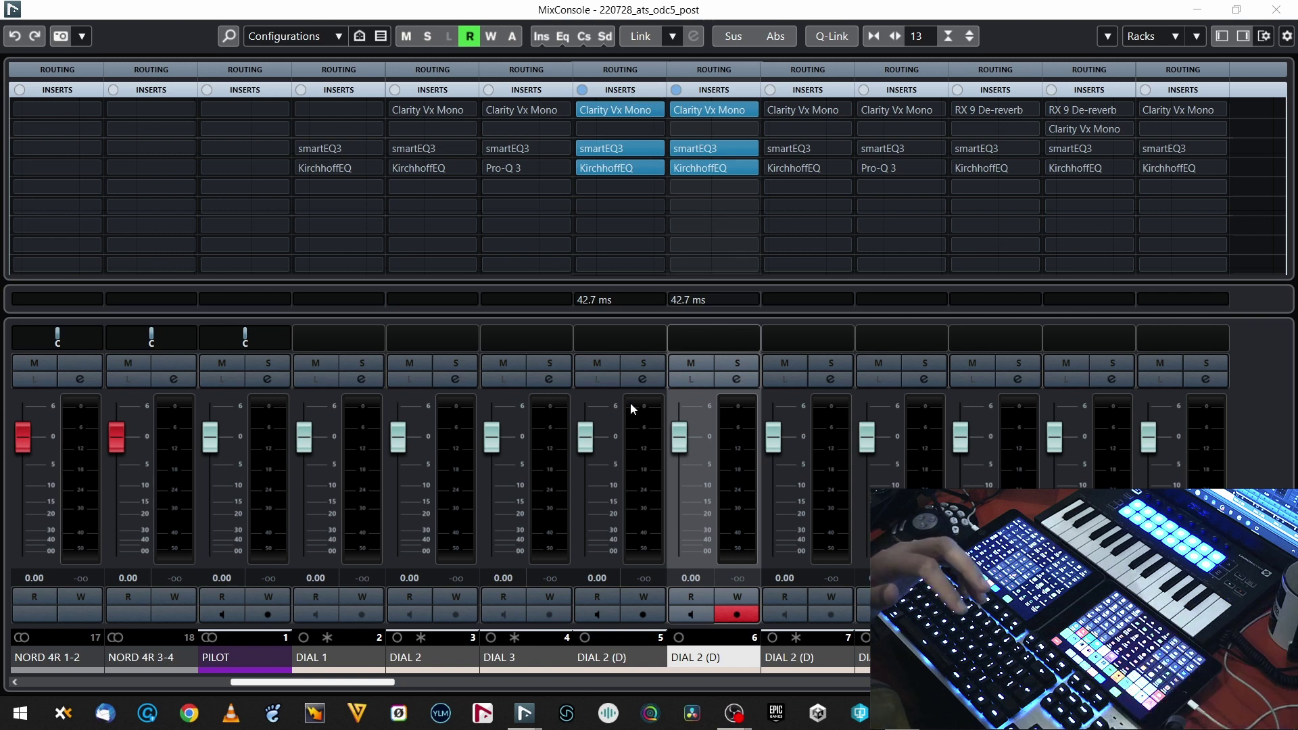
scroll(630, 391, down, 1)
click(551, 94)
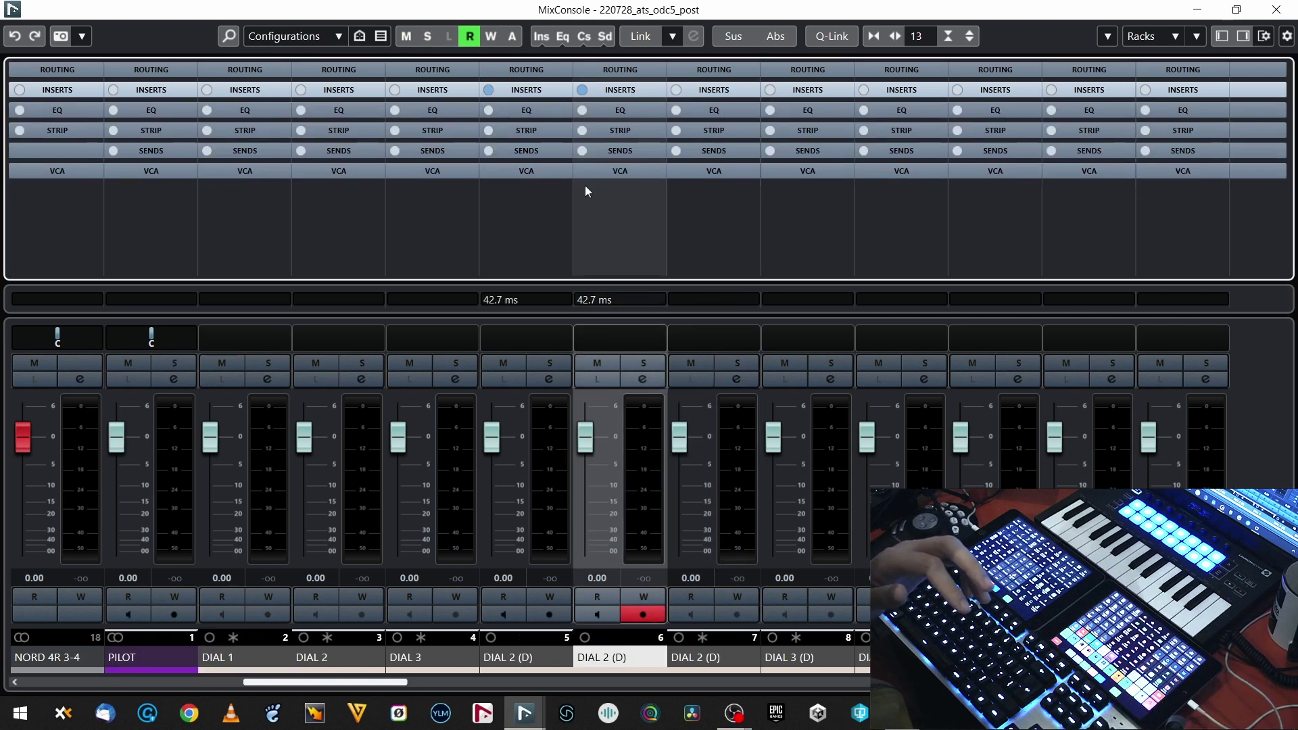
click(553, 132)
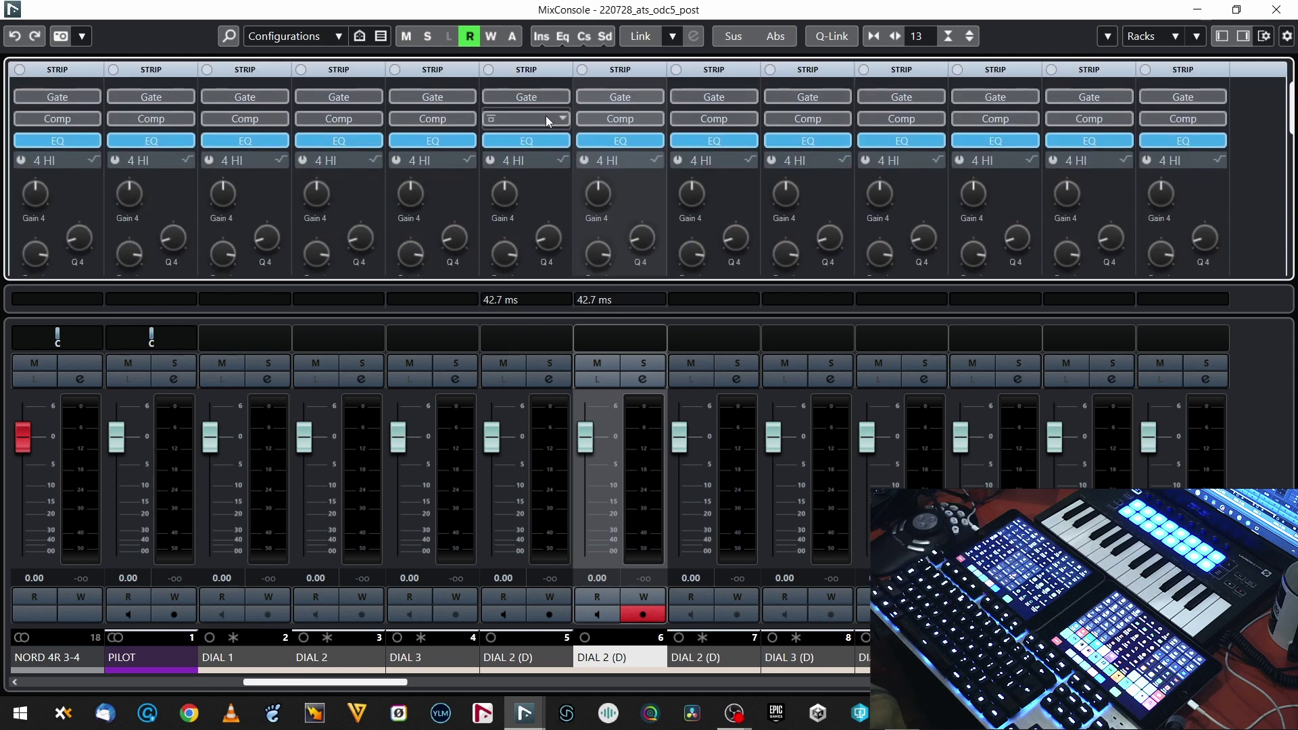
click(541, 70)
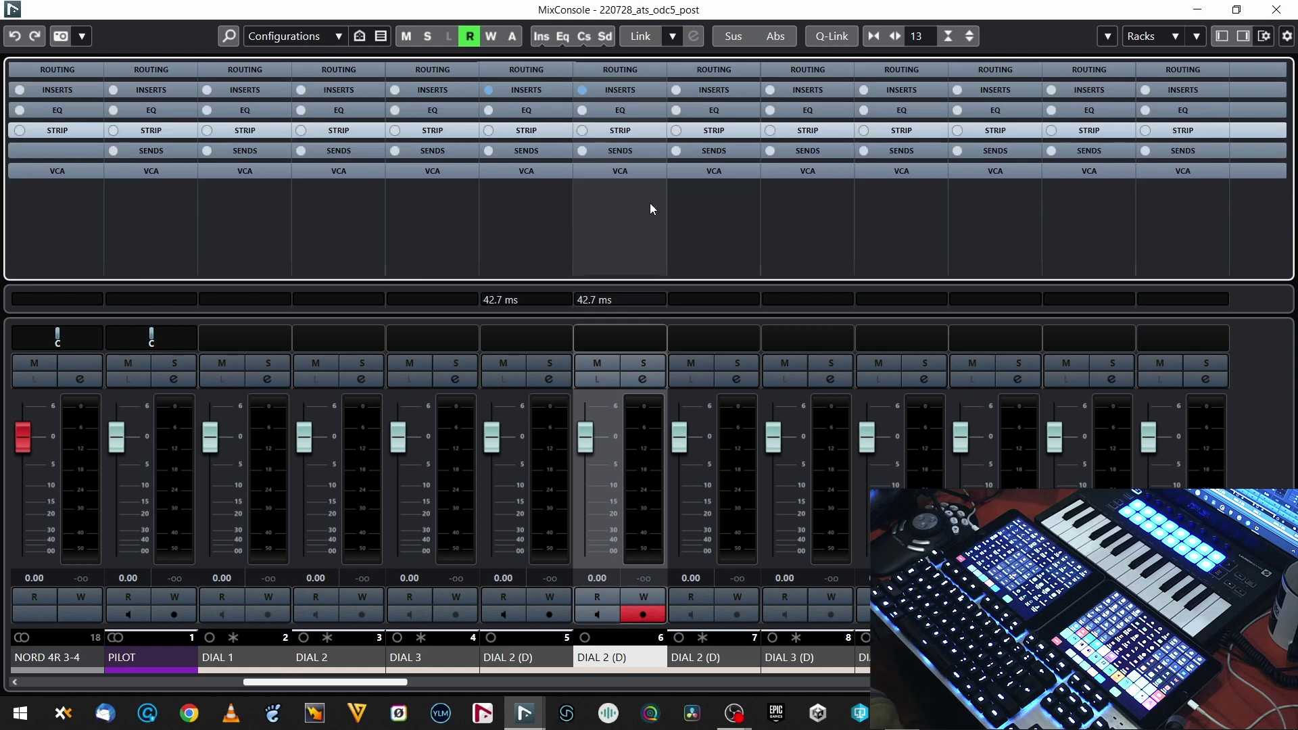
Return to the project and freeze the selected DIAL 2 (D) channel with a tail size of 0 s.
key(F3)
key(ctrl+alt+f)
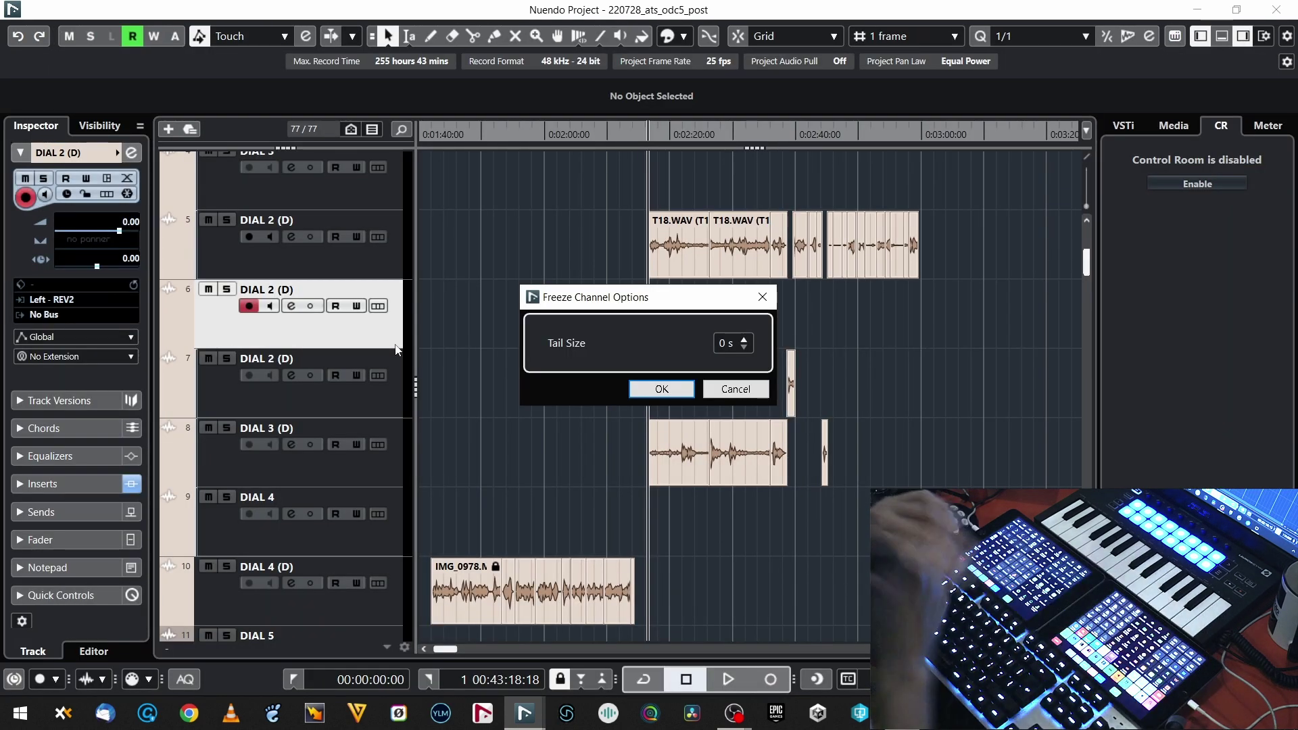
key(Return)
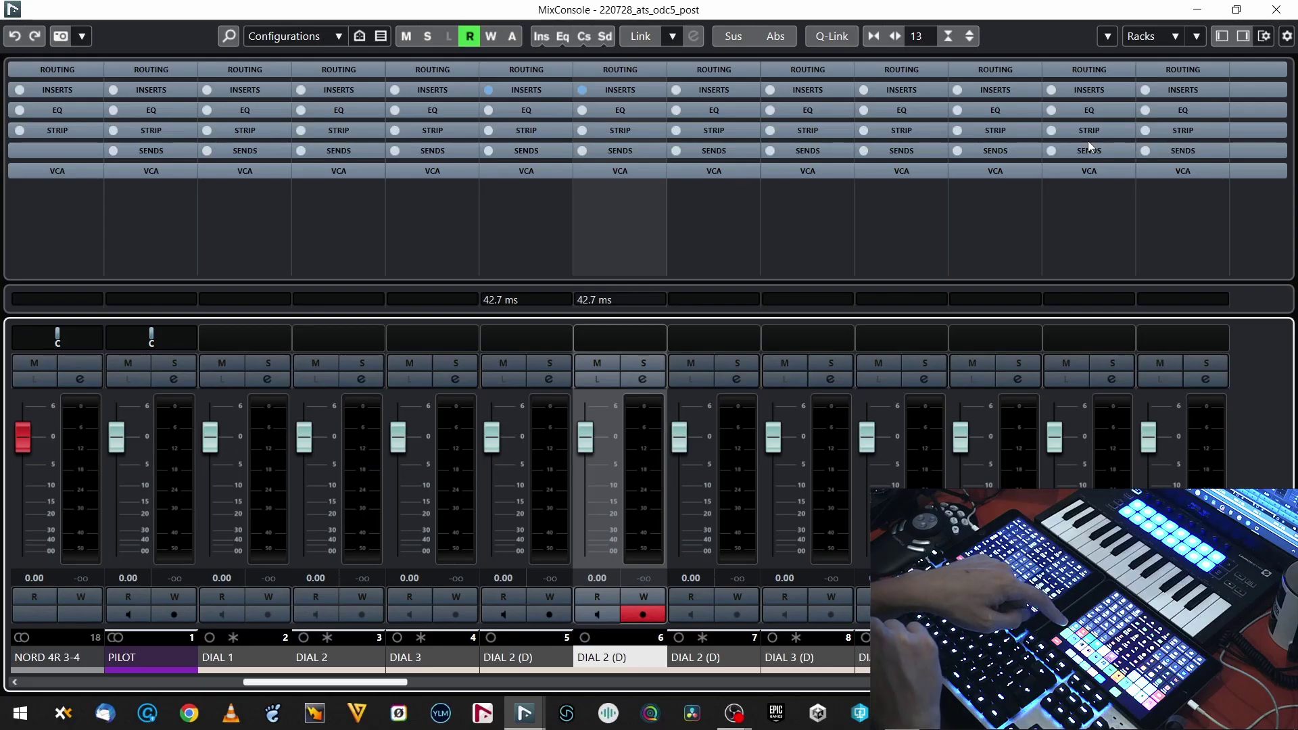
Look over the project's media Pool and the MediaBay, returning to the project window.
key(F3)
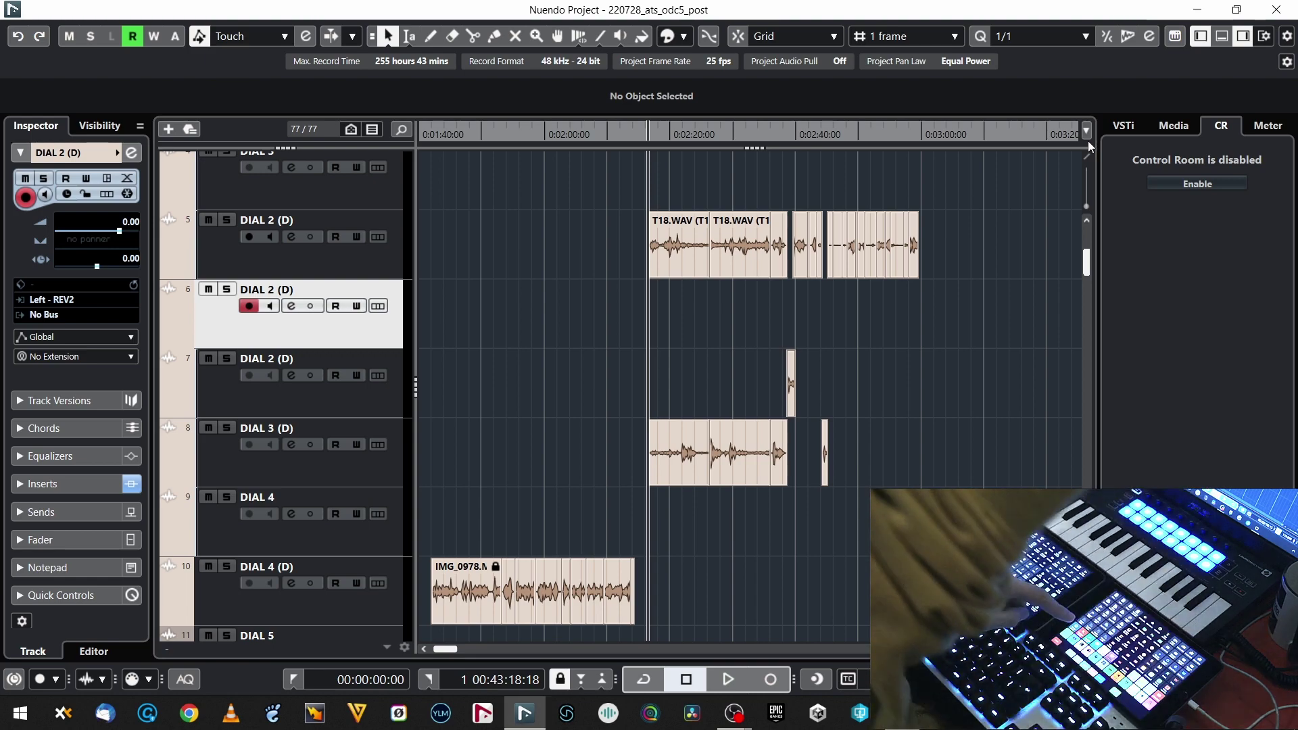
key(ctrl+p)
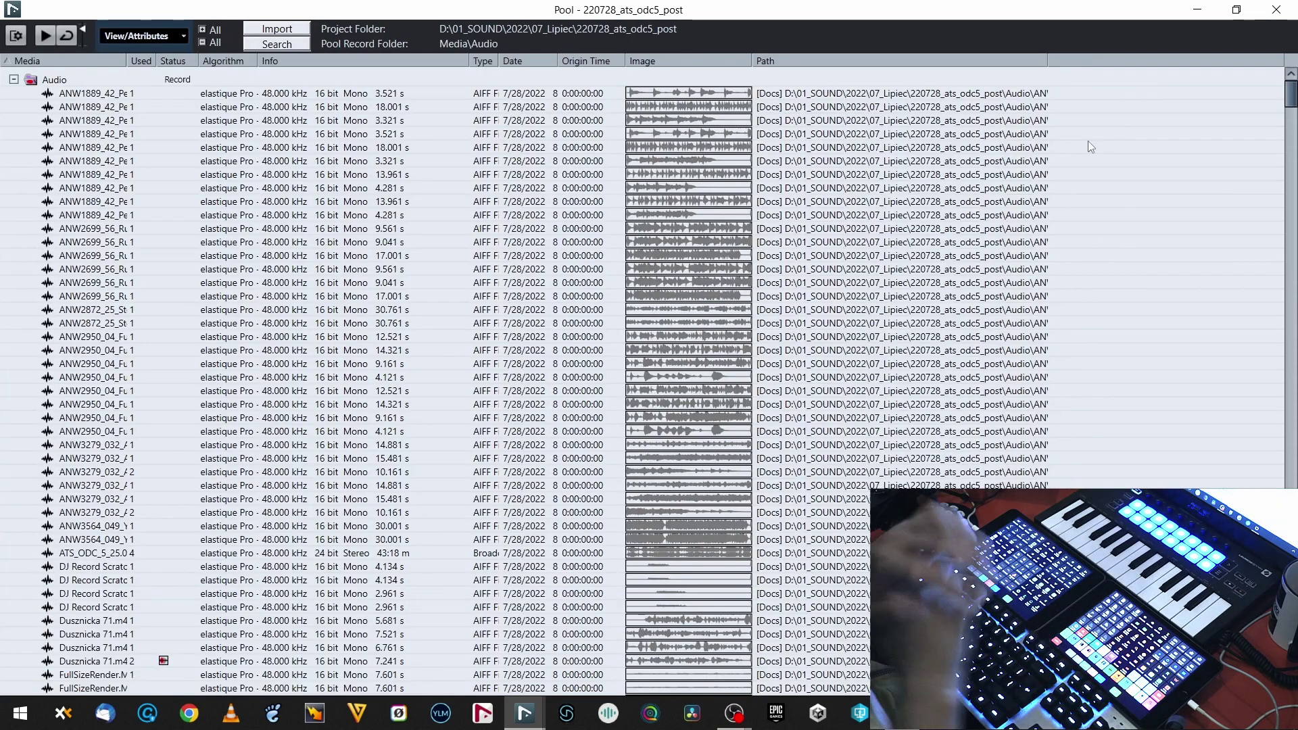
key(ctrl+p)
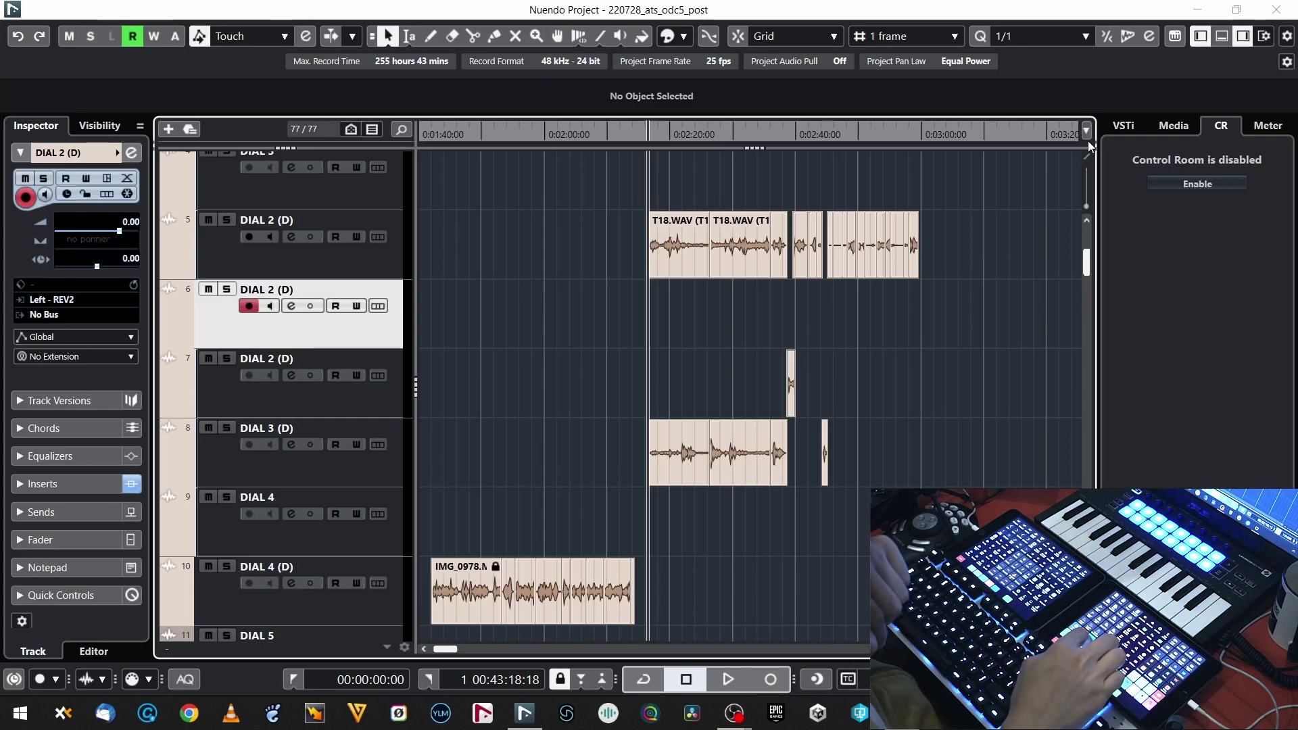
key(F5)
key(F5)
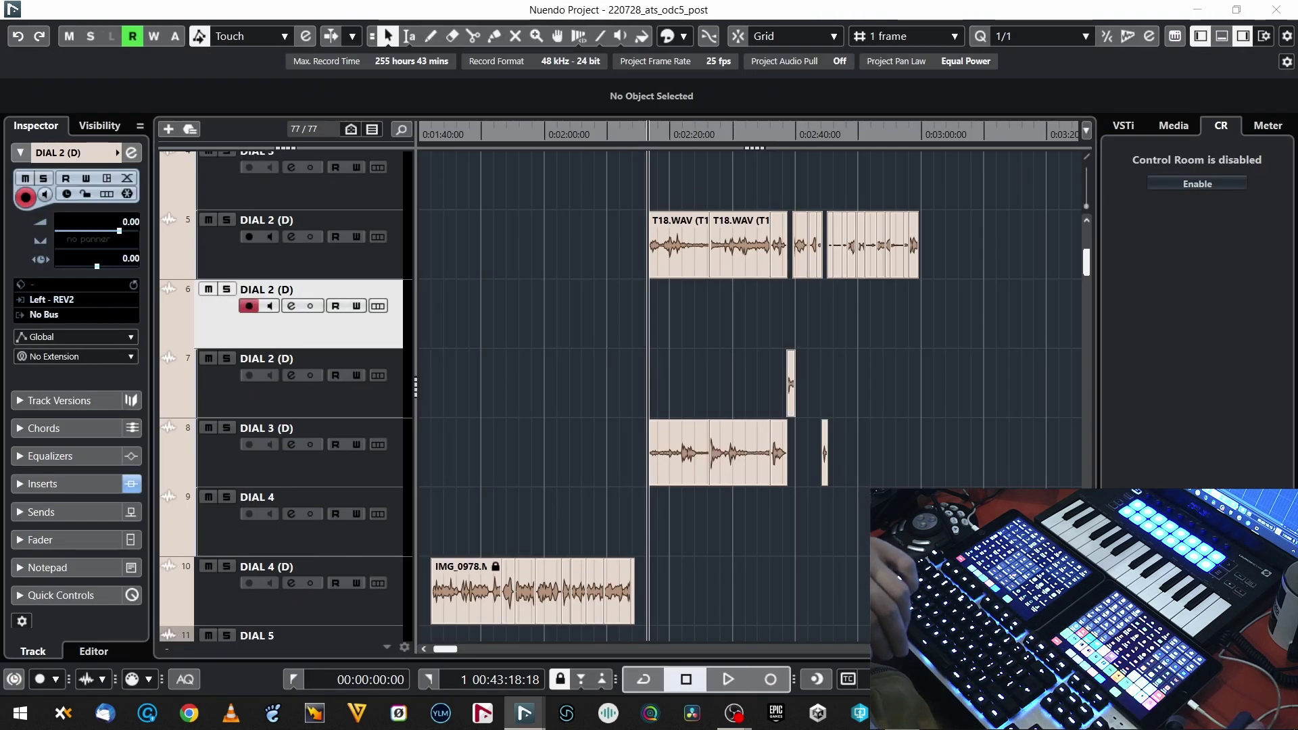
View the Project Setup and the output bus assignments in Audio Connections, closing each one.
key(shift+s)
key(Escape)
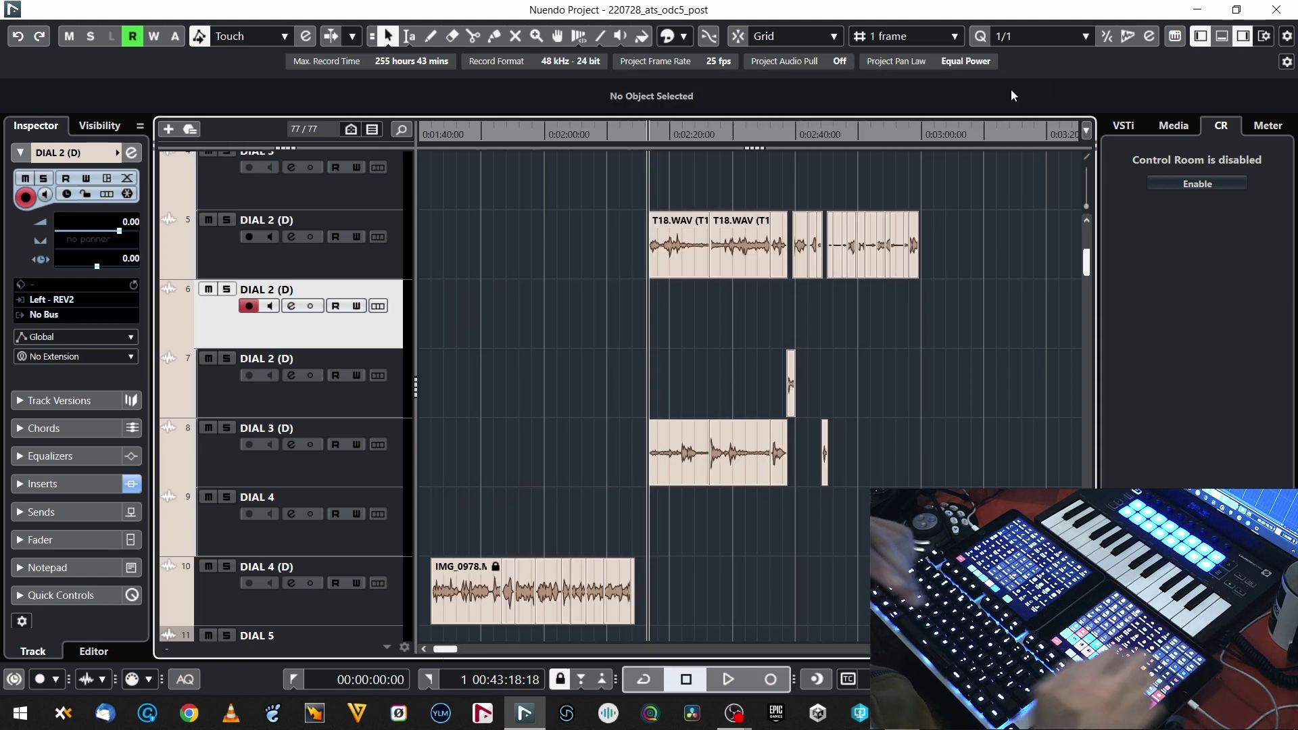
key(F4)
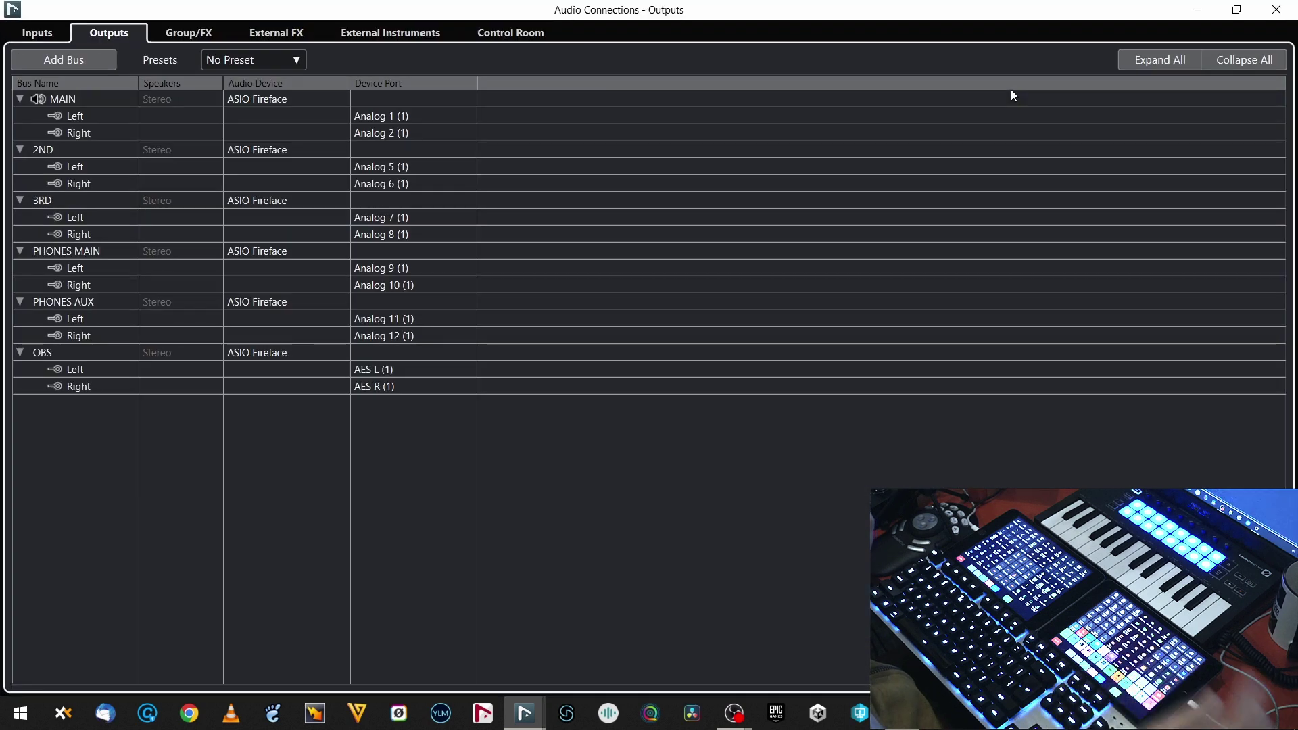
key(F4)
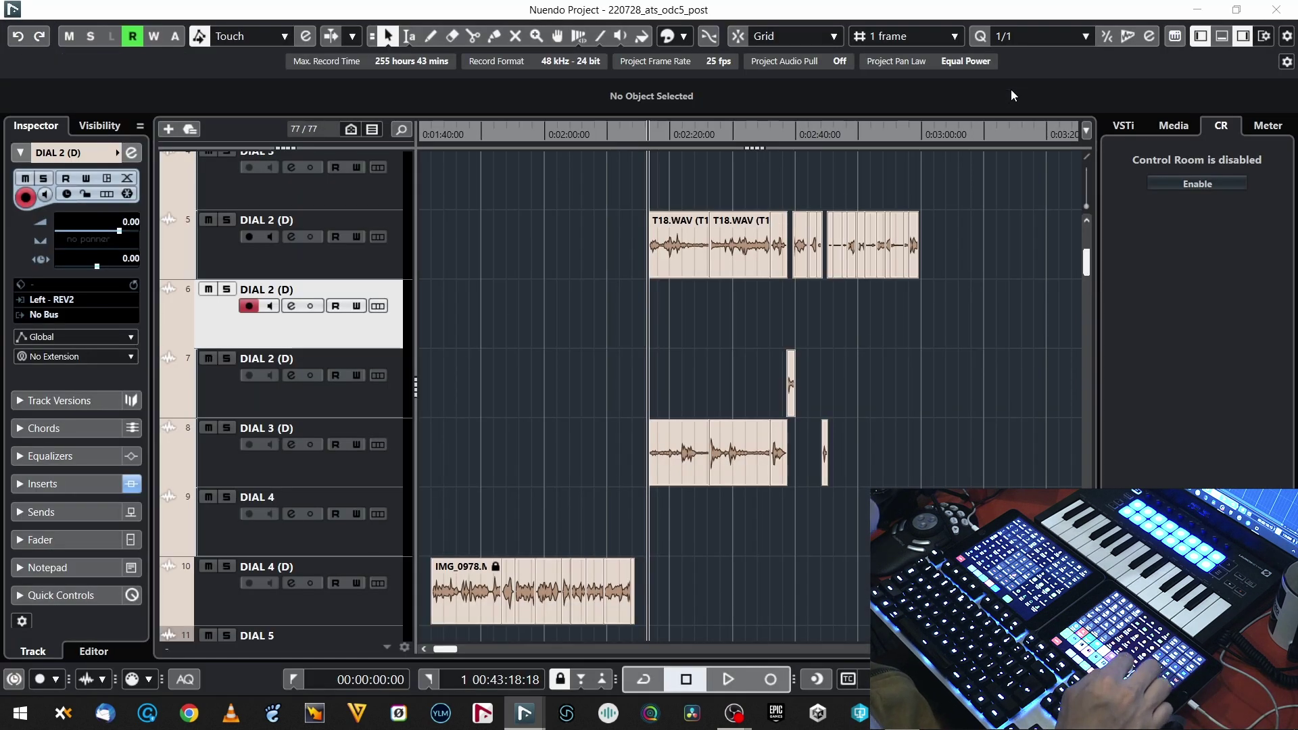
Show the MIDI Remote Mapping Assistant for the Peavey - Metagrid controller and close it.
key(shift+F4)
click(1031, 135)
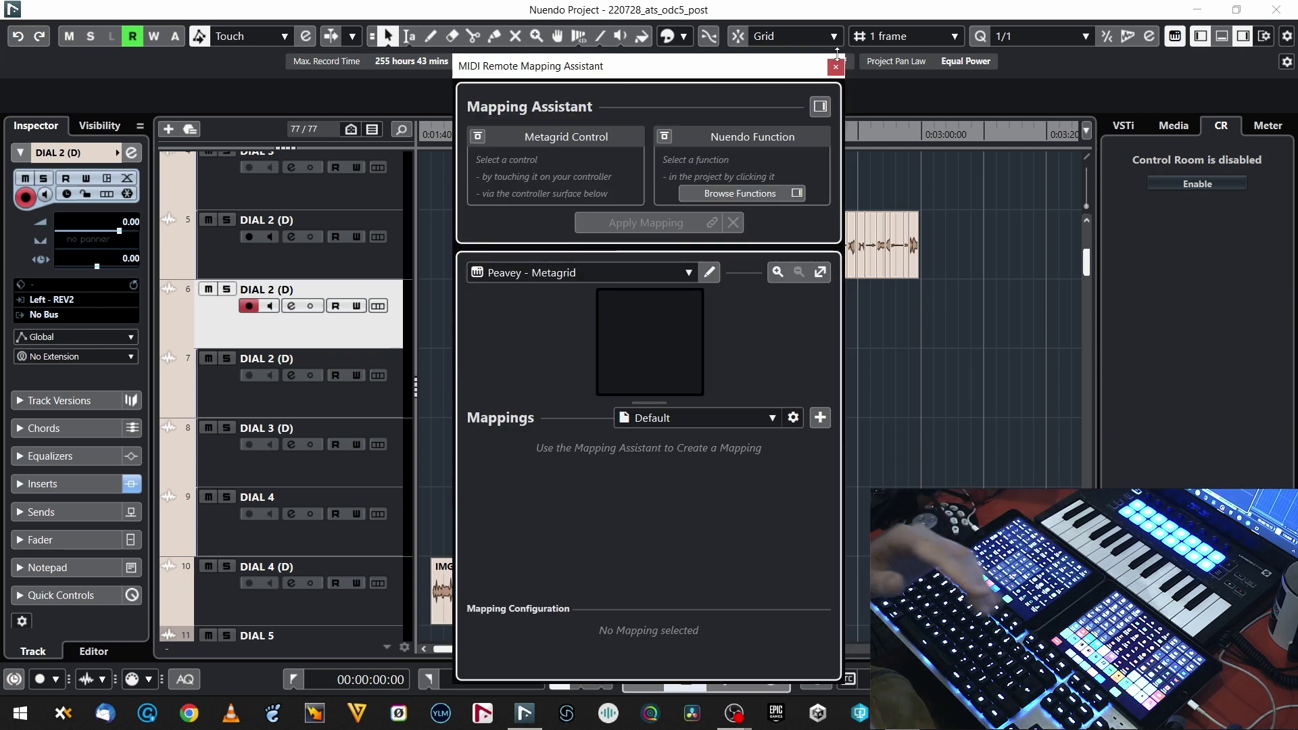
click(836, 67)
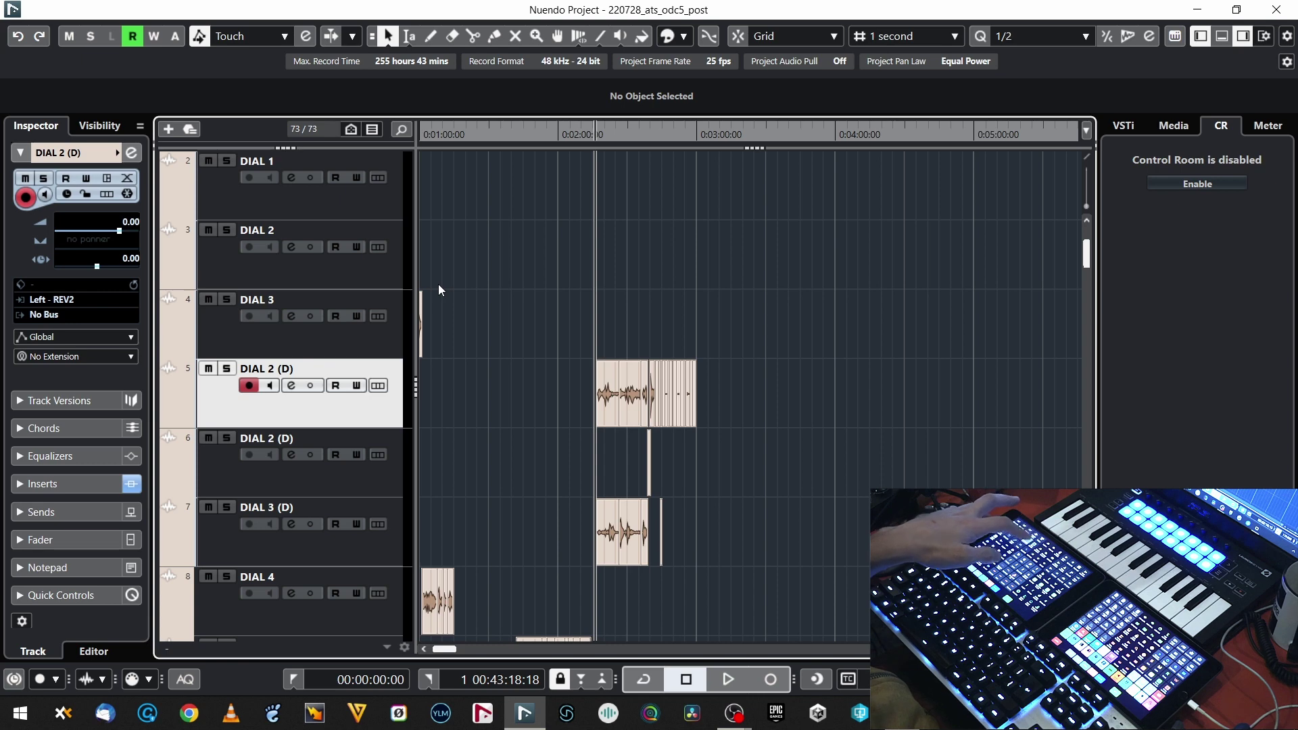
key(period)
key(period)
key(period)
key(period)
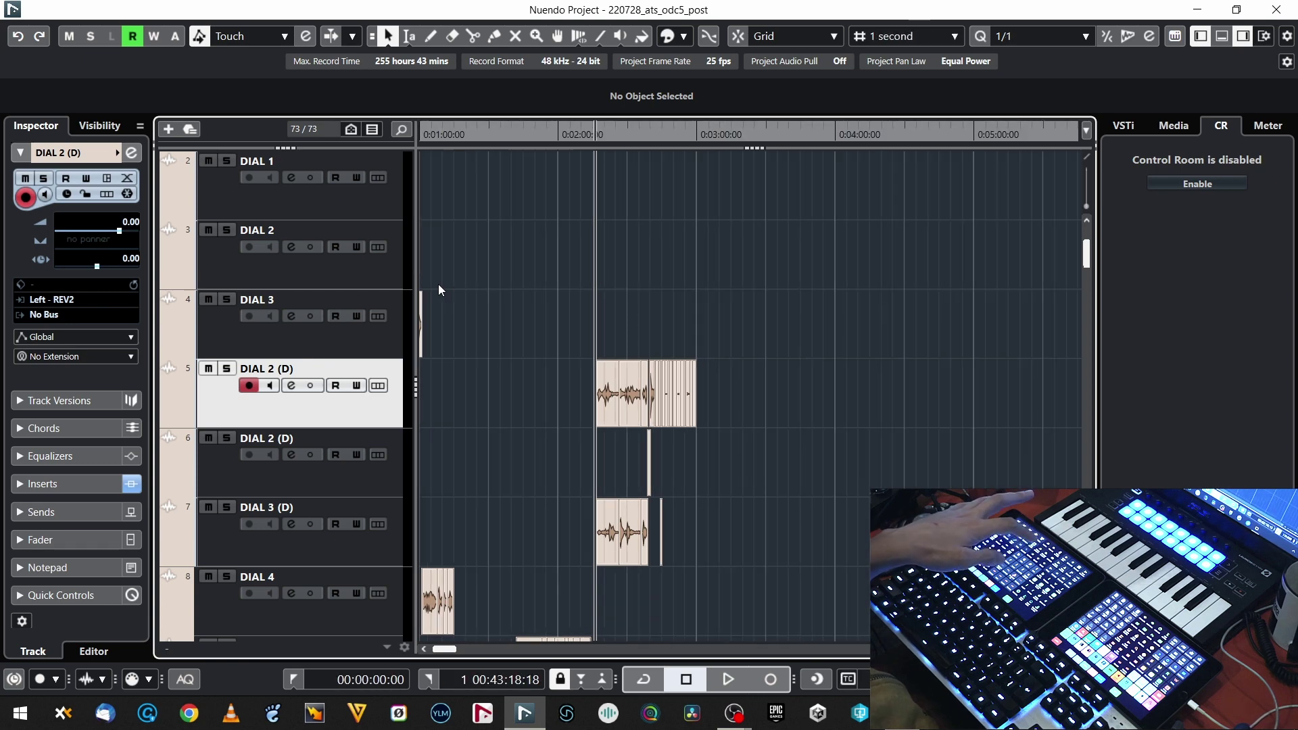
key(period)
key(ctrl+alt+t)
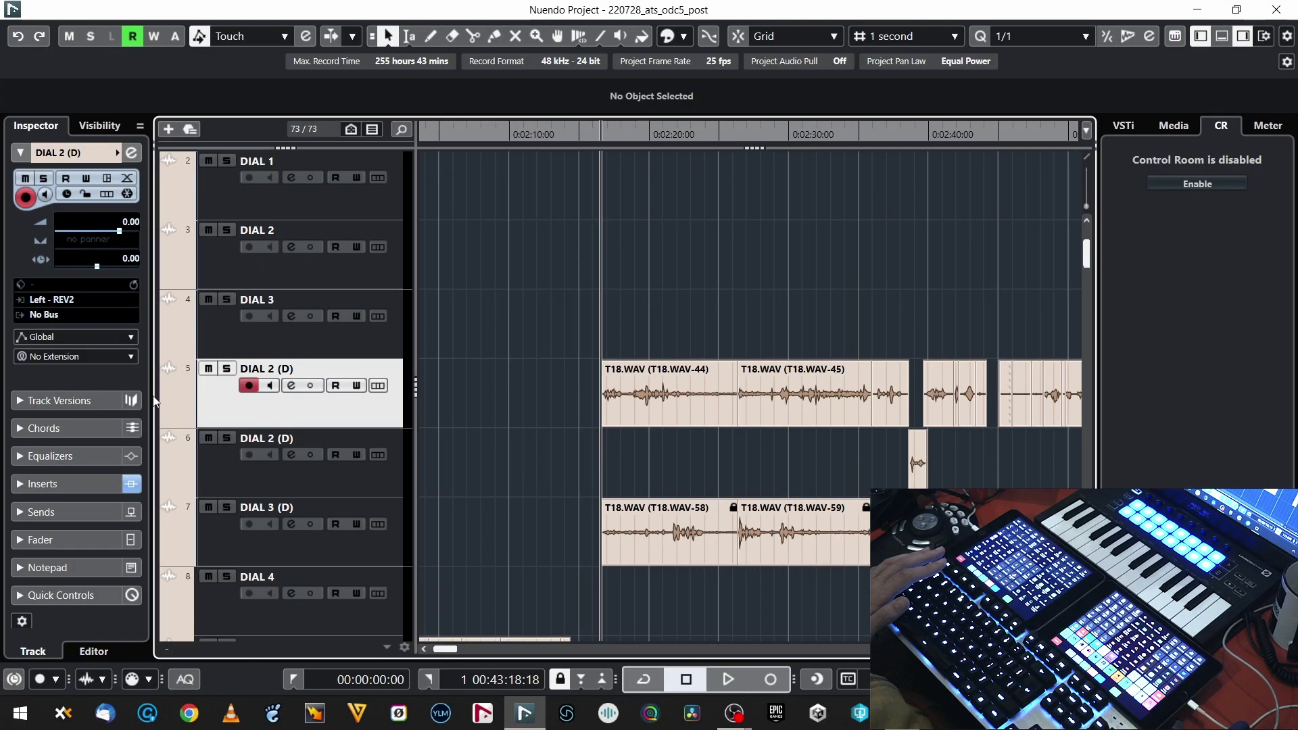
Select the range 00:02:17:11 to 00:02:19:11 on the DIAL 2 (D) event and create fades to that range.
scroll(188, 391, down, 2)
scroll(626, 337, up, 10)
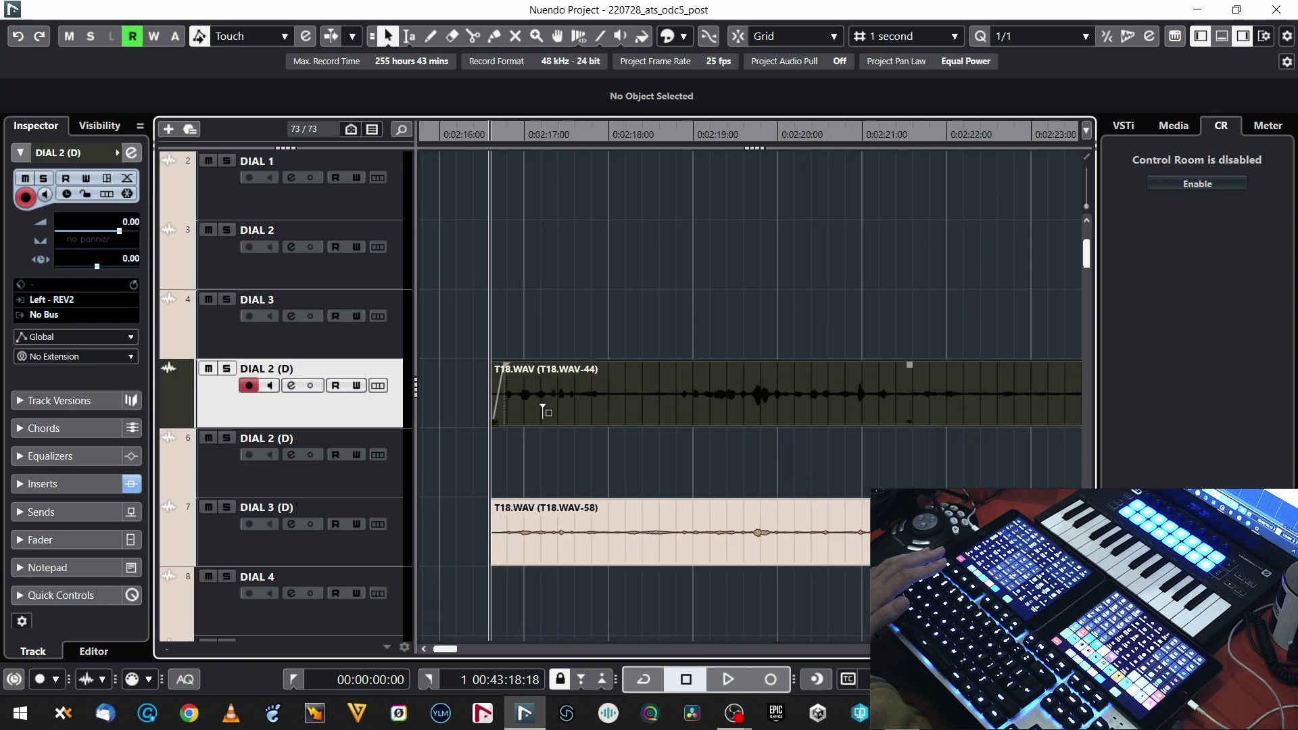
click(525, 387)
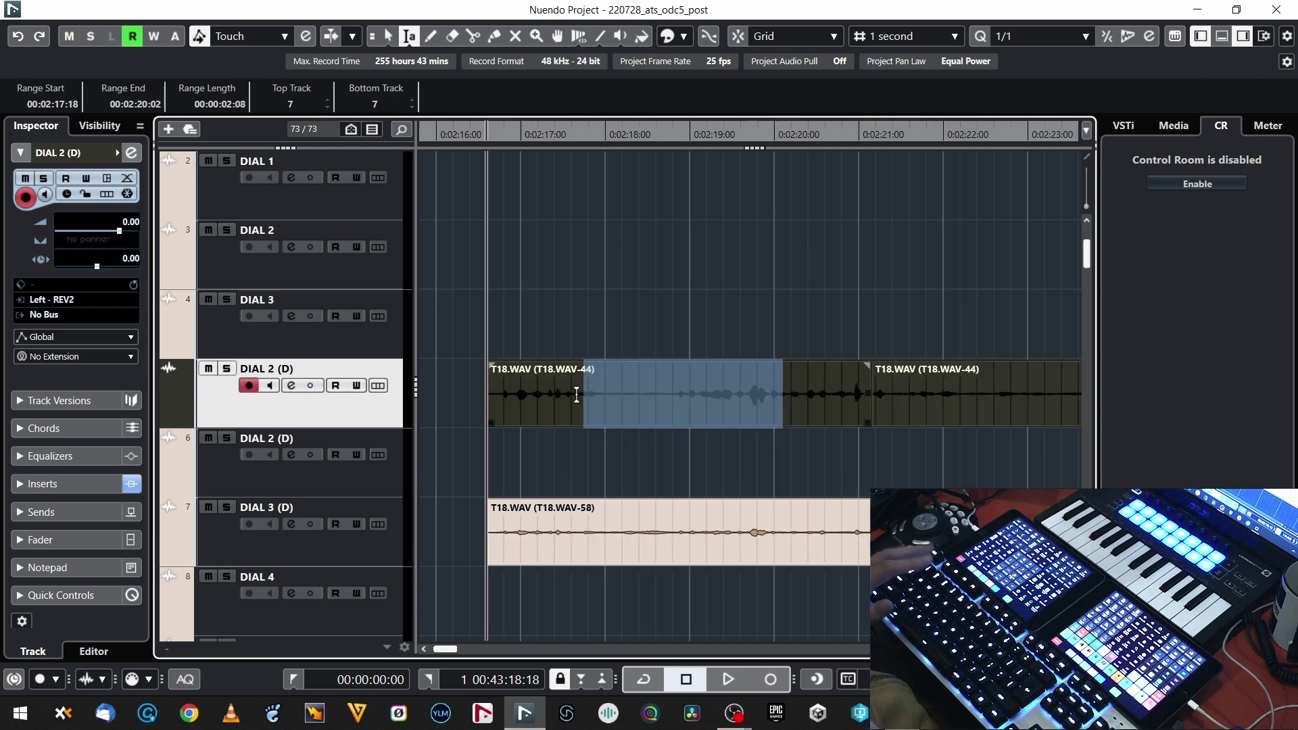
click(595, 336)
drag(567, 394, 728, 402)
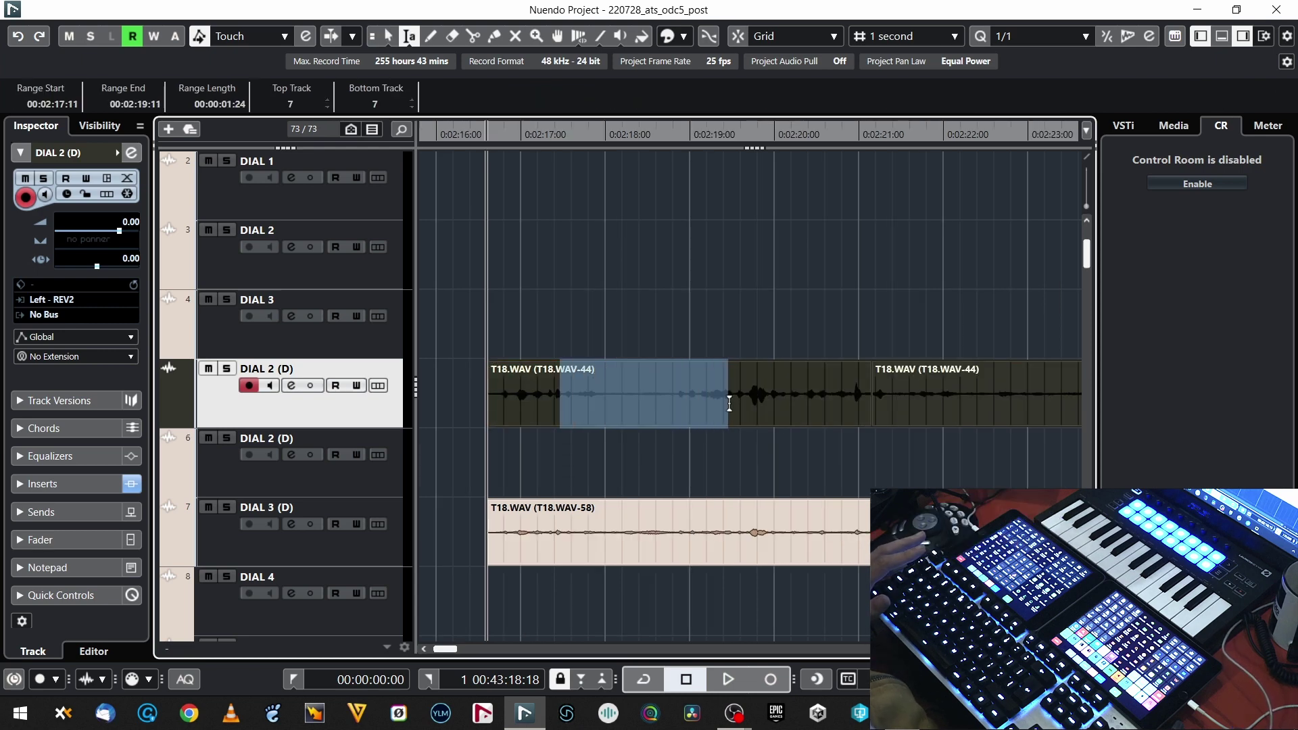
key(a)
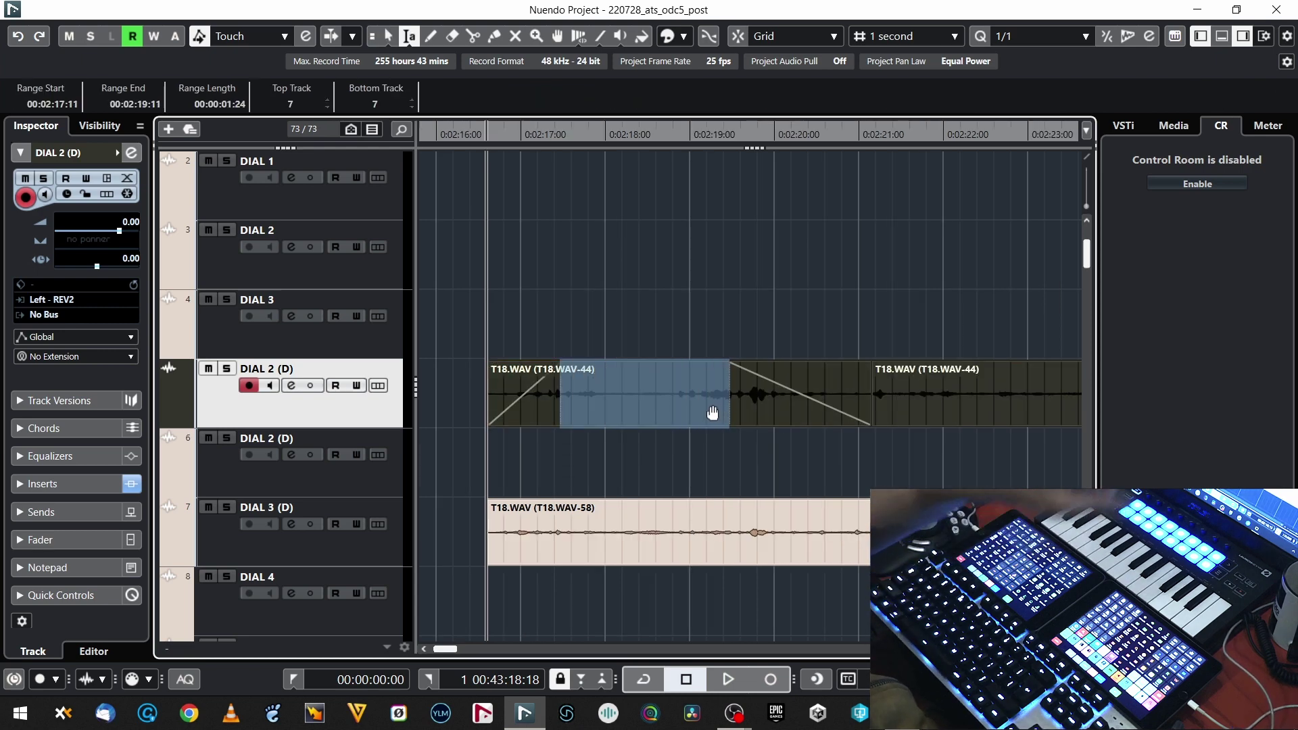
Undo the fades on the first DIAL 2 (D) event, redo them once, and undo them again.
key(ctrl+z)
key(ctrl+shift+z)
key(ctrl+z)
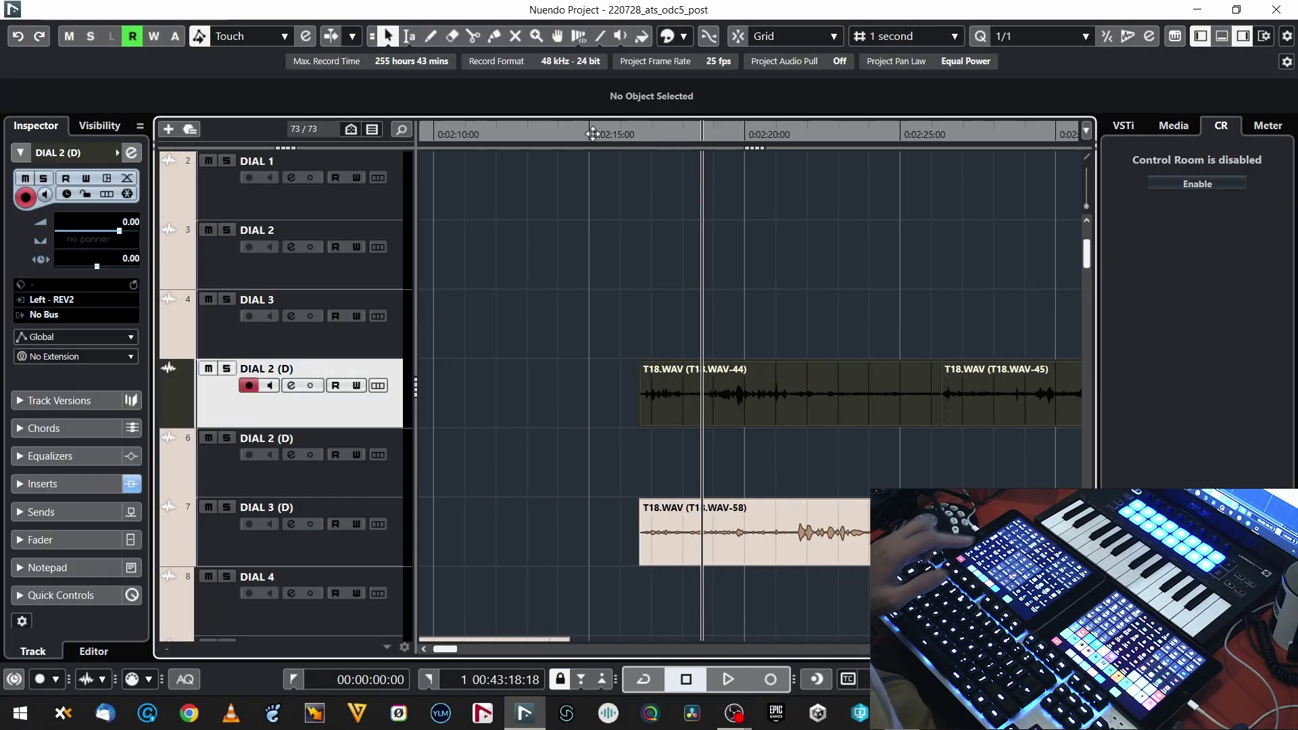
Place the cursor at about 0:02:15 and select all events back to the project start, followed by all events to the end.
click(592, 134)
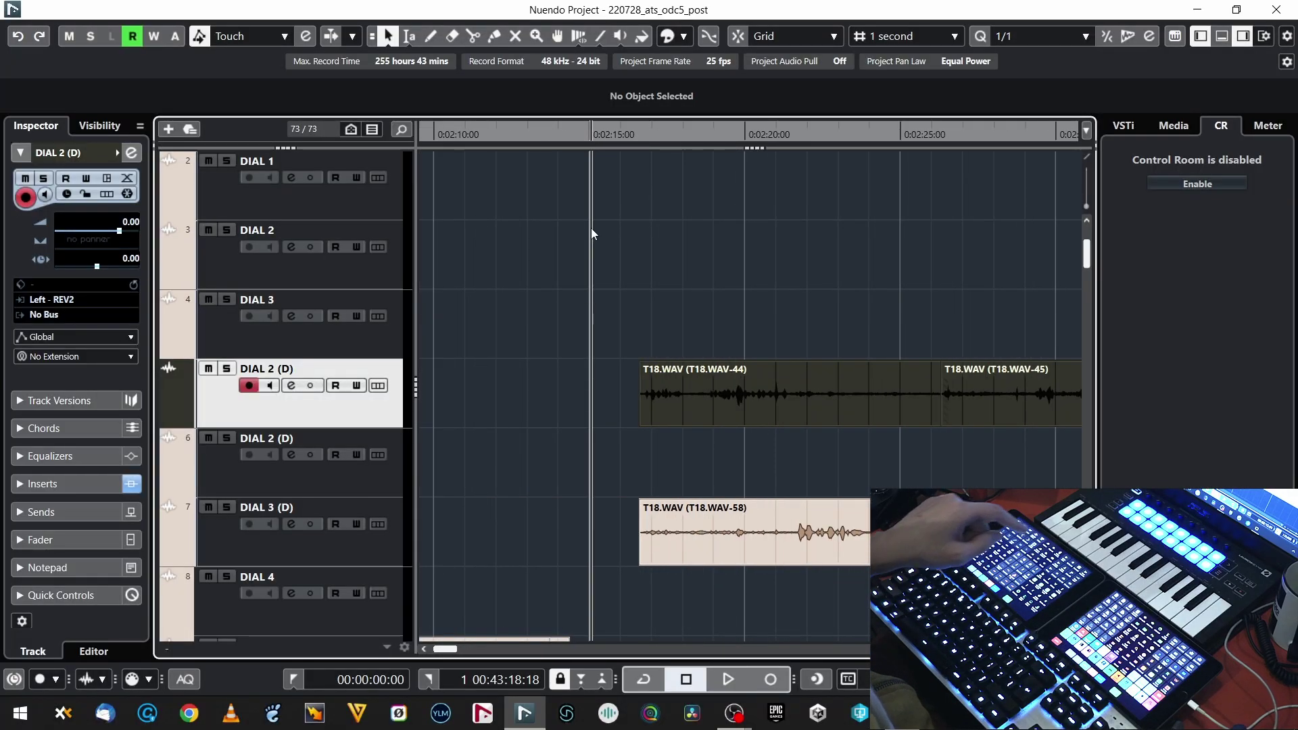
key(shift+Home)
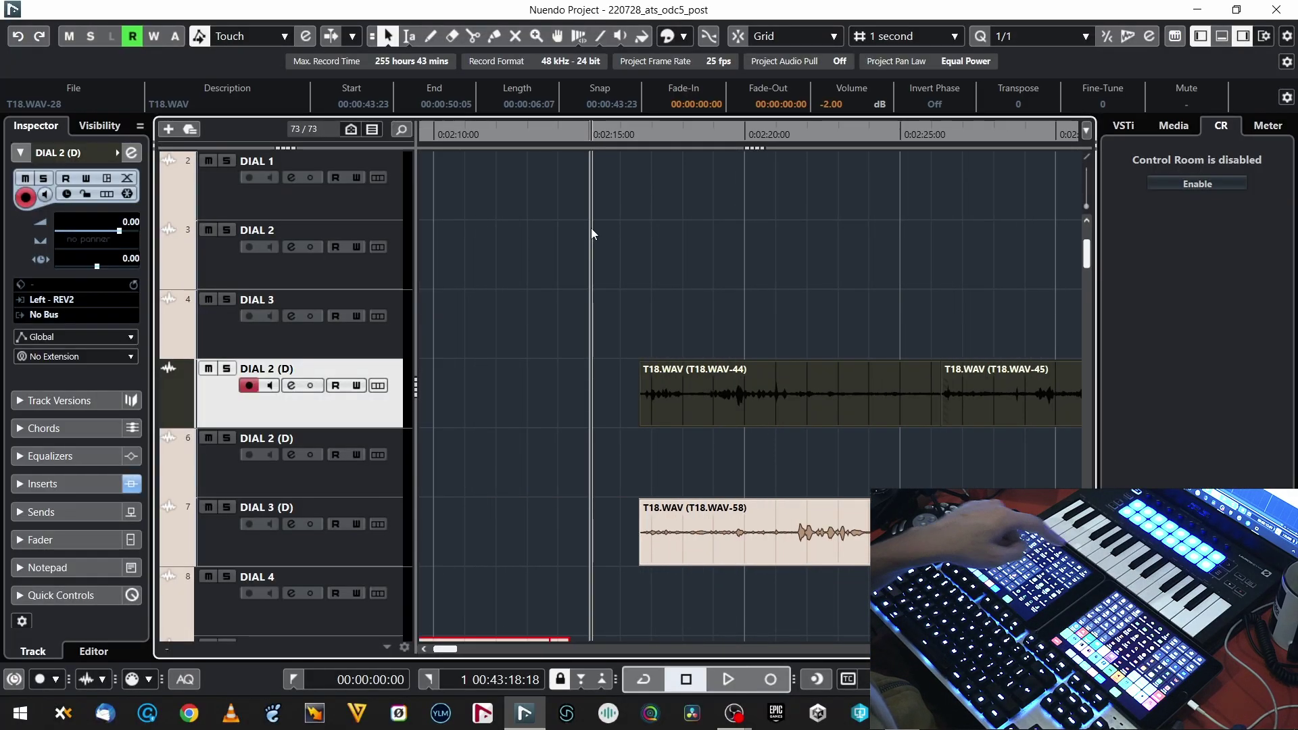
key(shift+End)
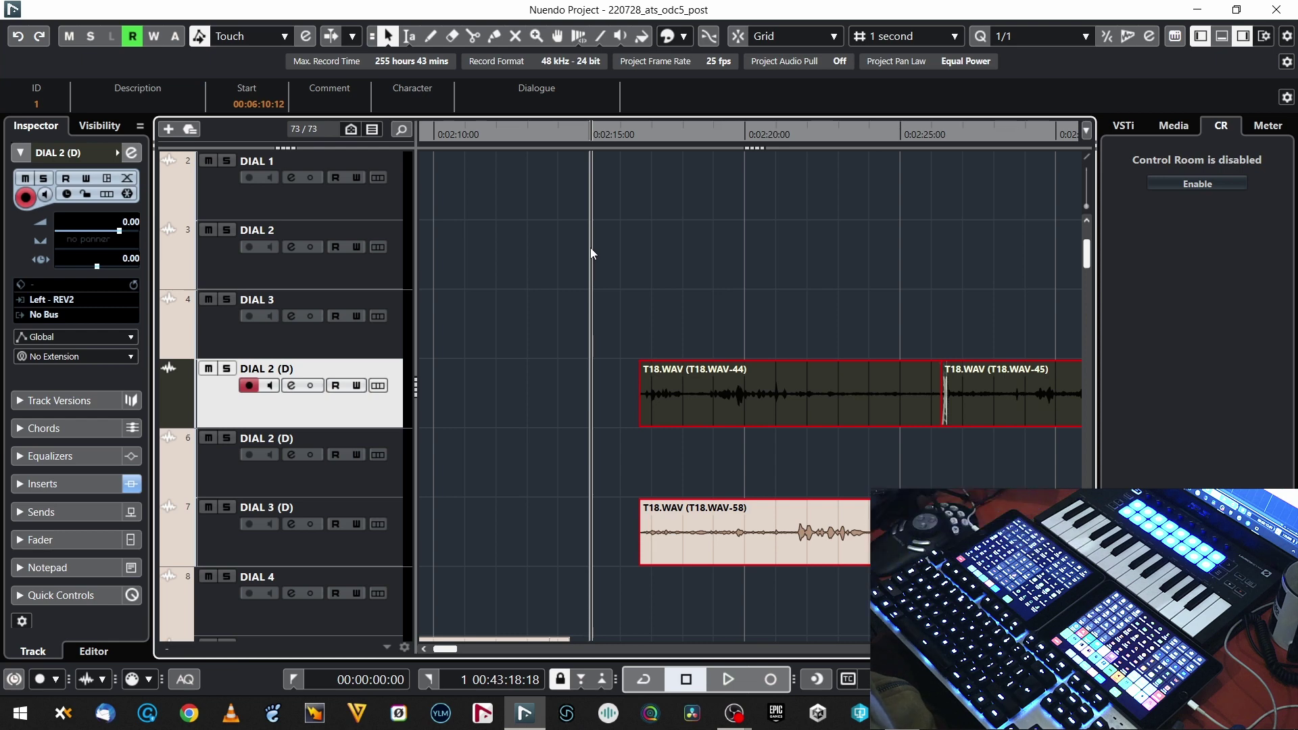
Clear the selection and reselect the events before and after the cursor, finishing with those toward the project start.
click(619, 290)
key(shift+Home)
key(shift+End)
key(shift+Home)
scroll(618, 292, down, 11)
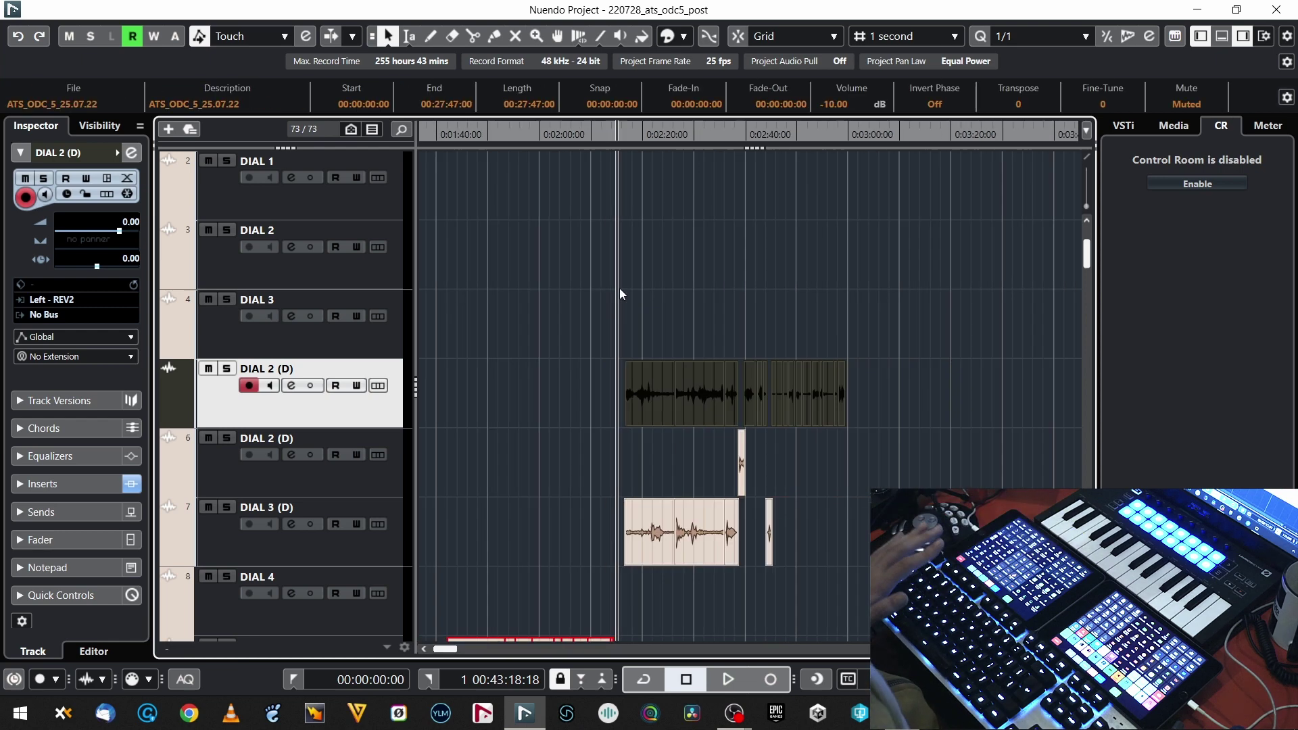
scroll(575, 304, down, 3)
scroll(492, 351, up, 3)
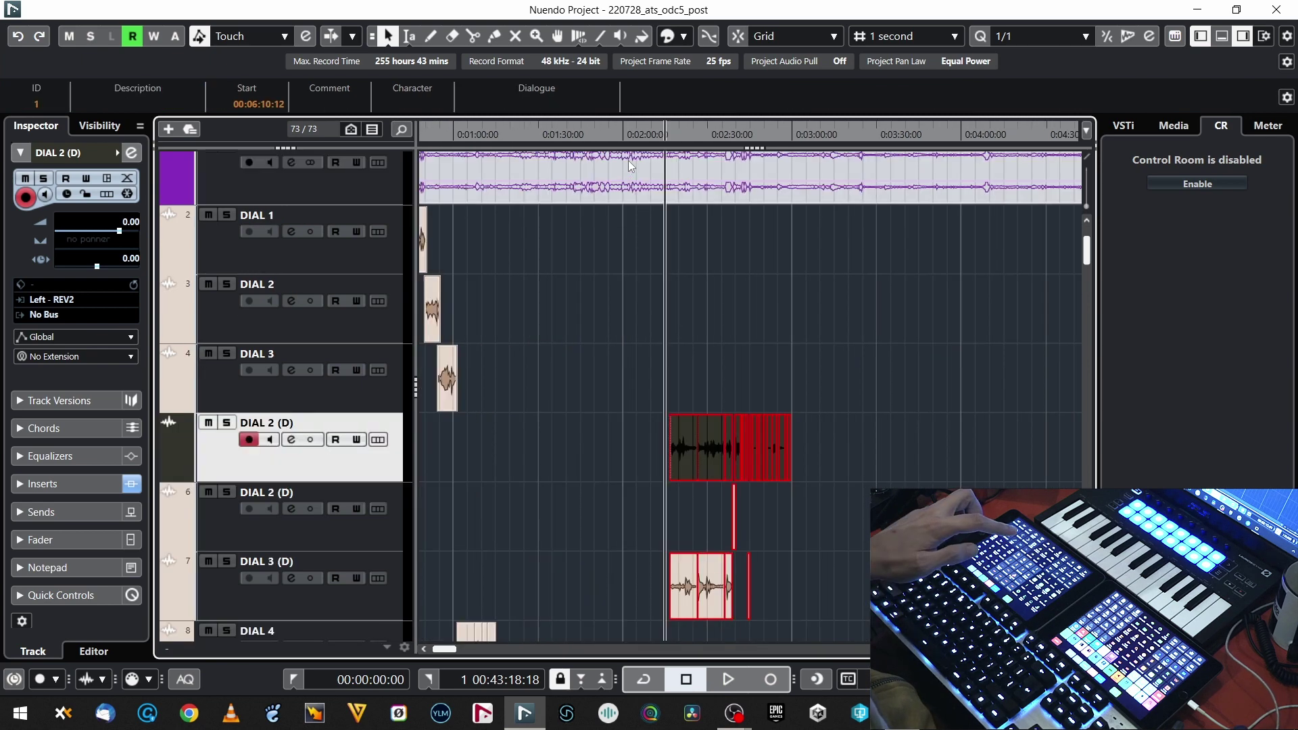
Place the cursor at about 0:02:04, select the events after it, move the DIAL 2 (D) events to the cursor and clear the selection.
click(635, 131)
scroll(606, 330, down, 3)
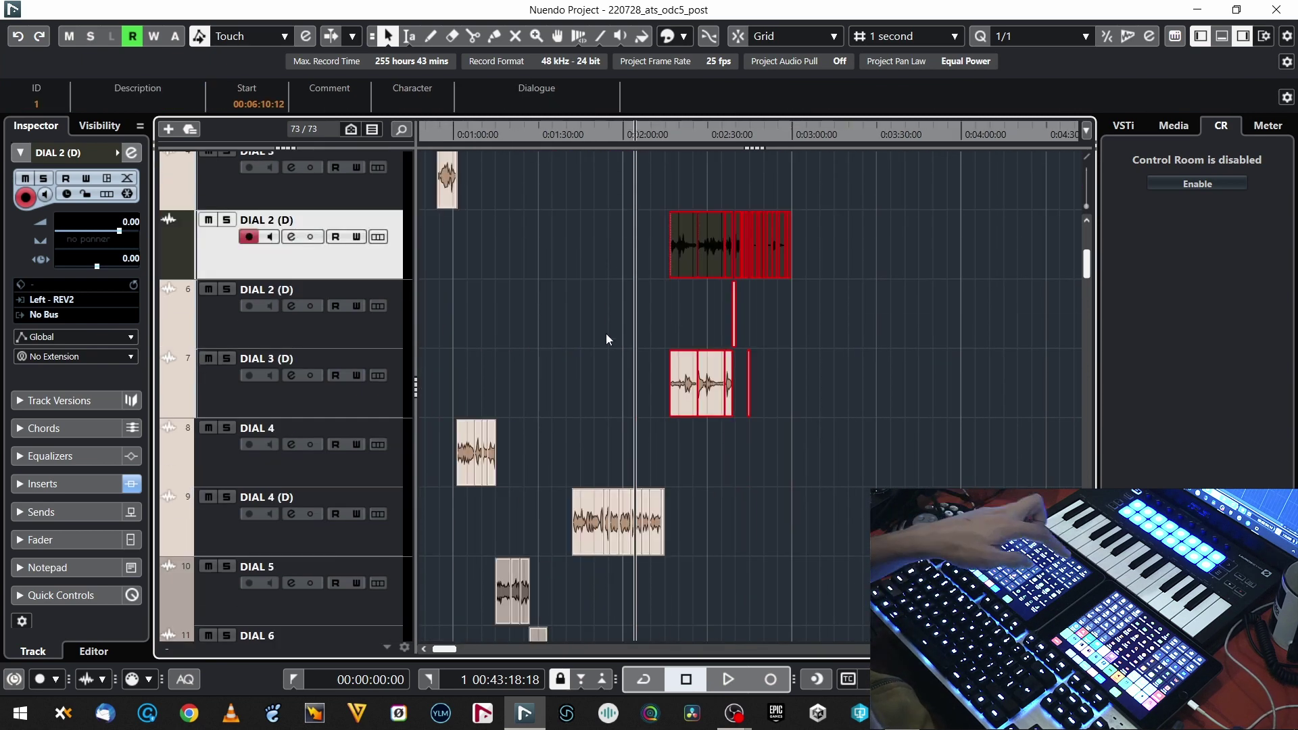
key(ctrl+l)
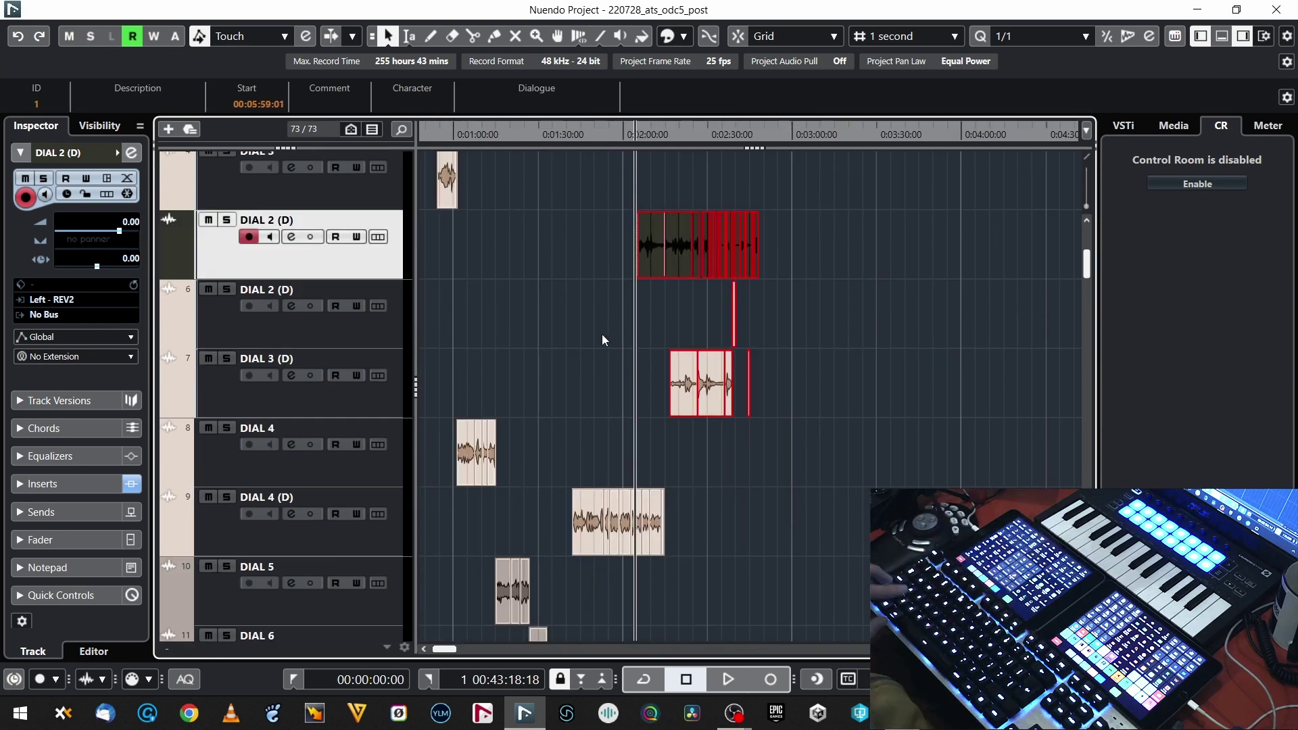
click(639, 299)
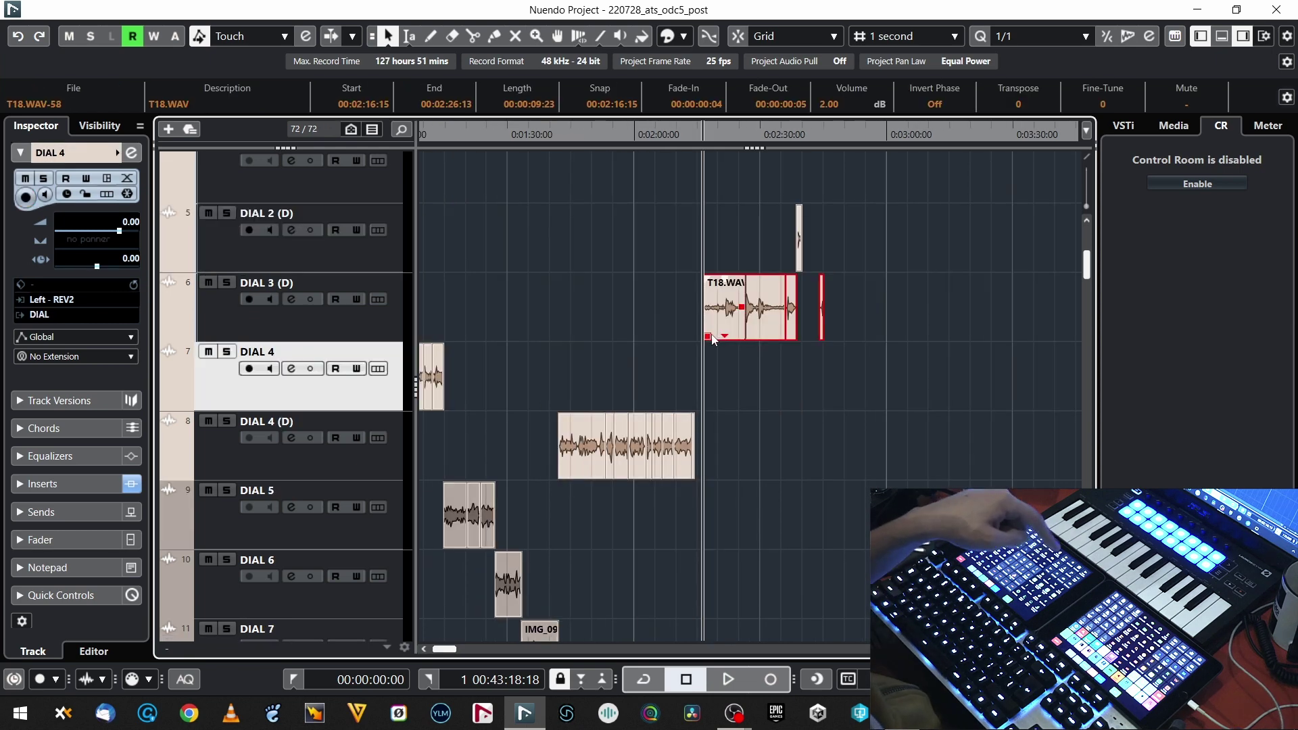
Move the selected DIAL 3 (D) events onto the DIAL 4 track at the same time position and undo the move.
key(ctrl+z)
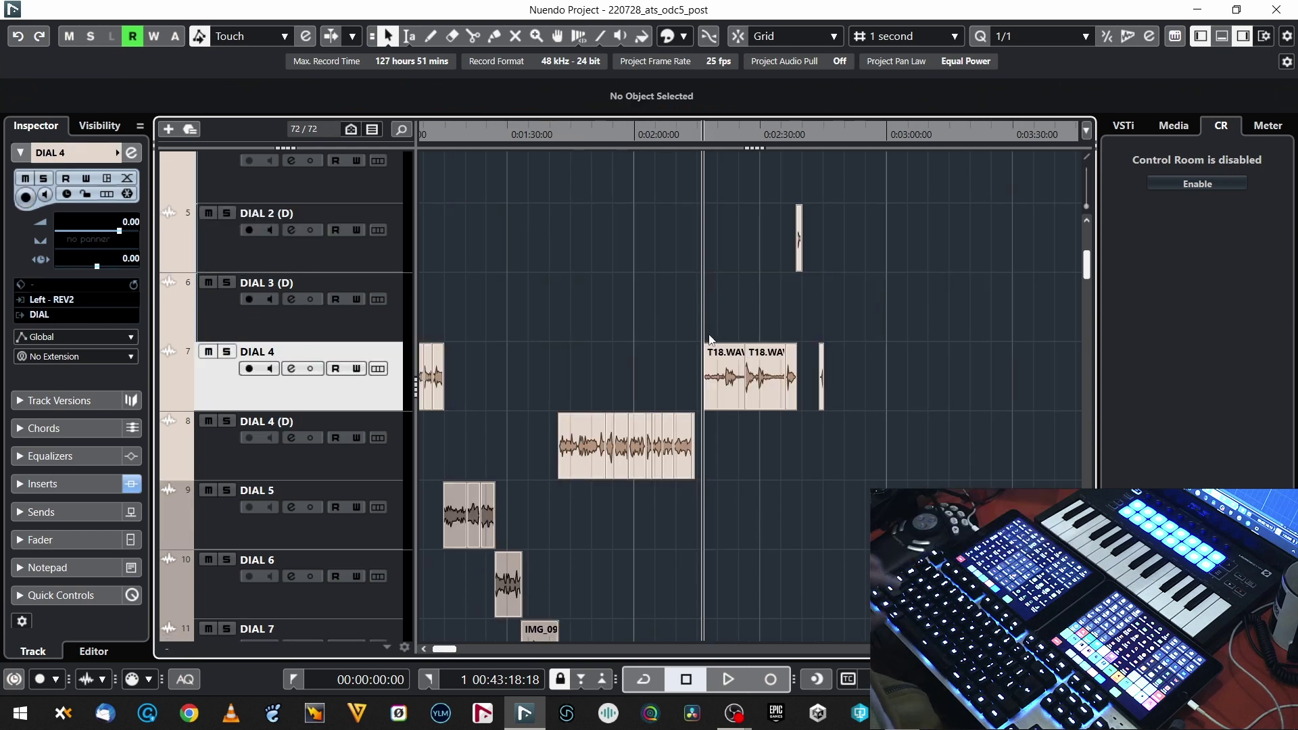
key(ctrl+z)
Move the DIAL 3 (D) events onto the DIAL 4 track at the cursor, about 0:03:09, and undo the move.
drag(713, 314, 715, 314)
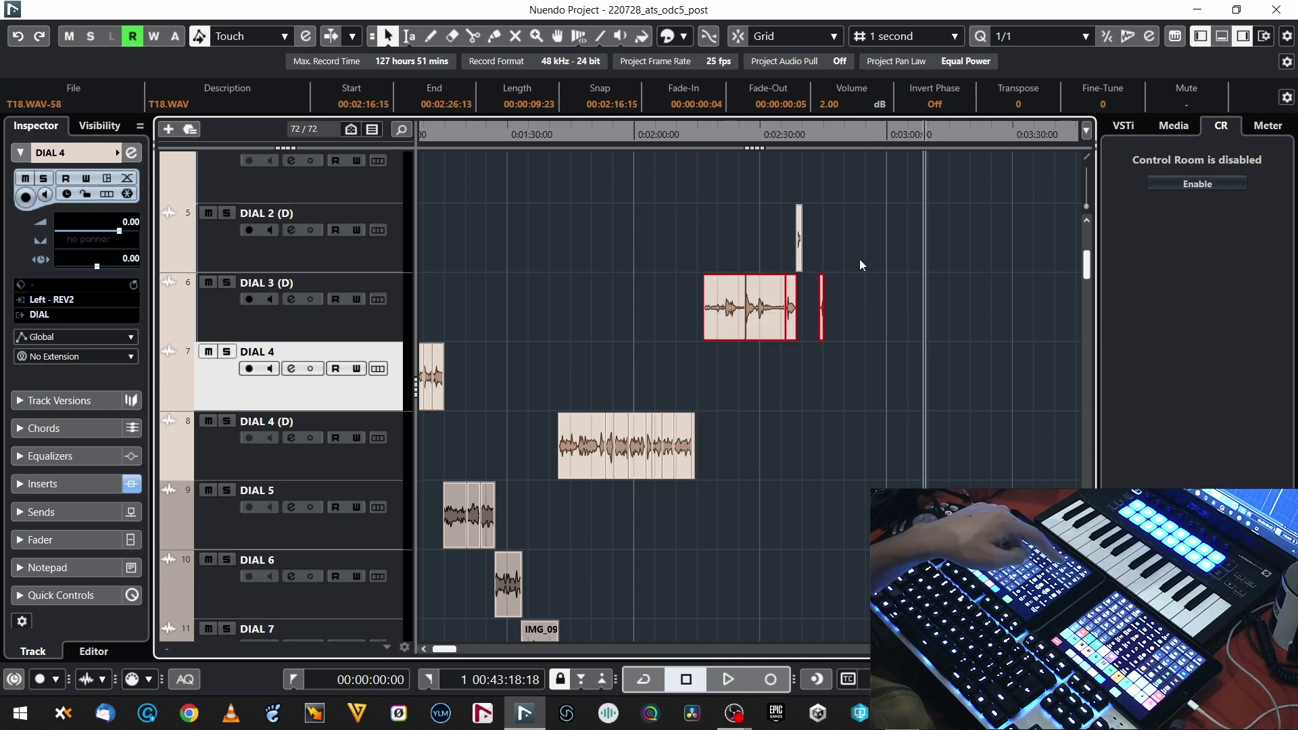
key(ctrl+x)
key(ctrl+v)
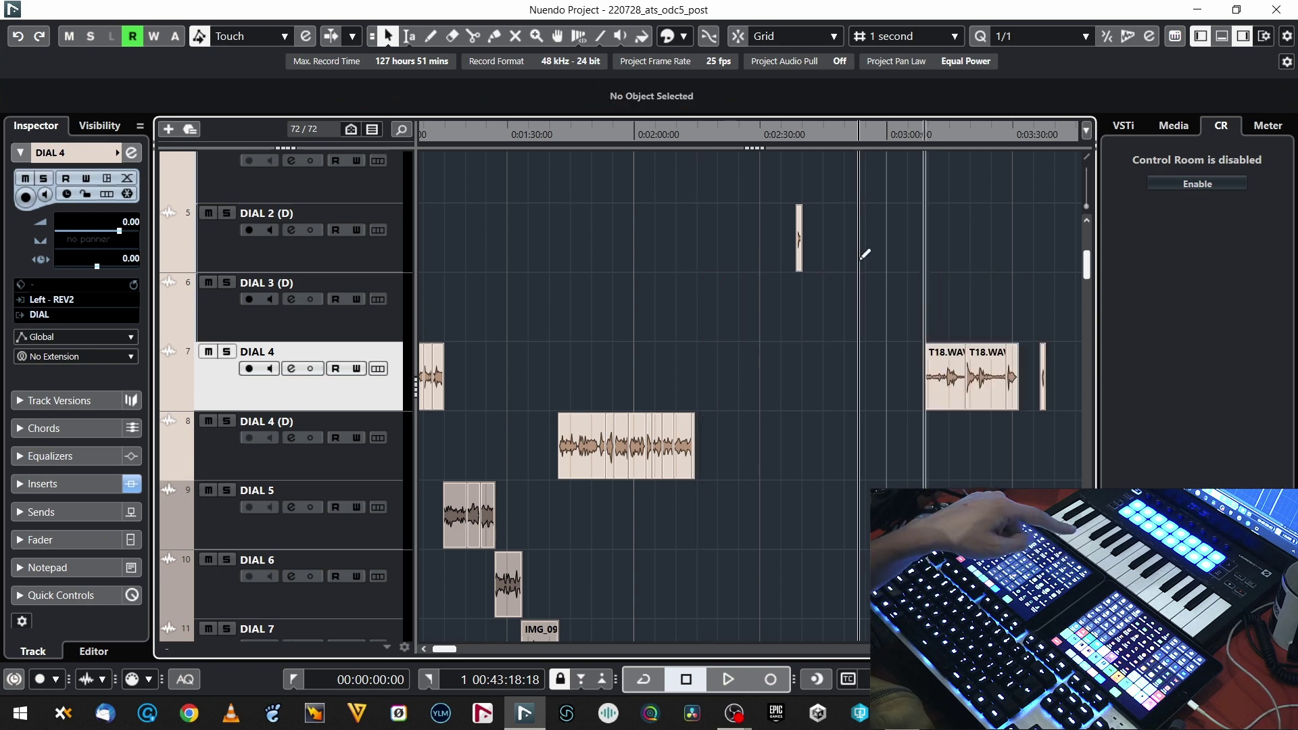
key(ctrl+z)
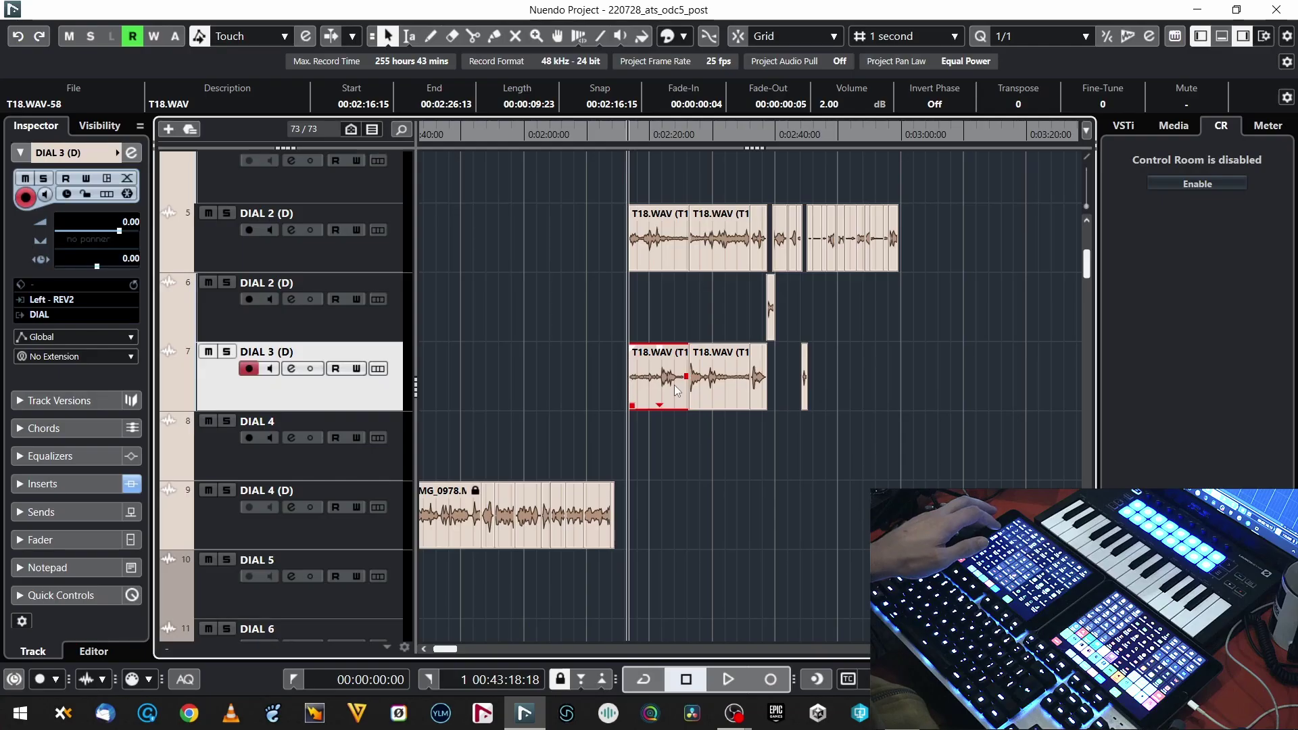
Open Direct Offline Processing for the T18.WAV-58 event and reposition its window.
key(F7)
drag(653, 54, 865, 100)
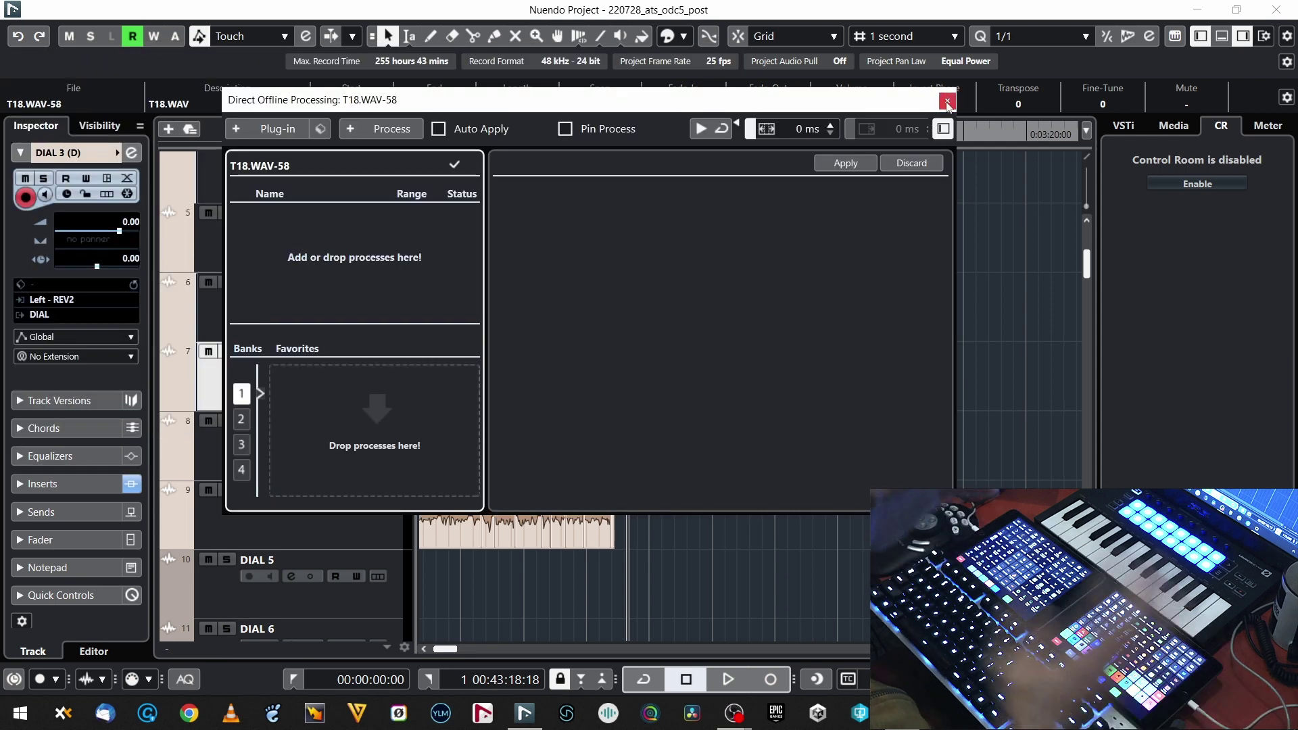
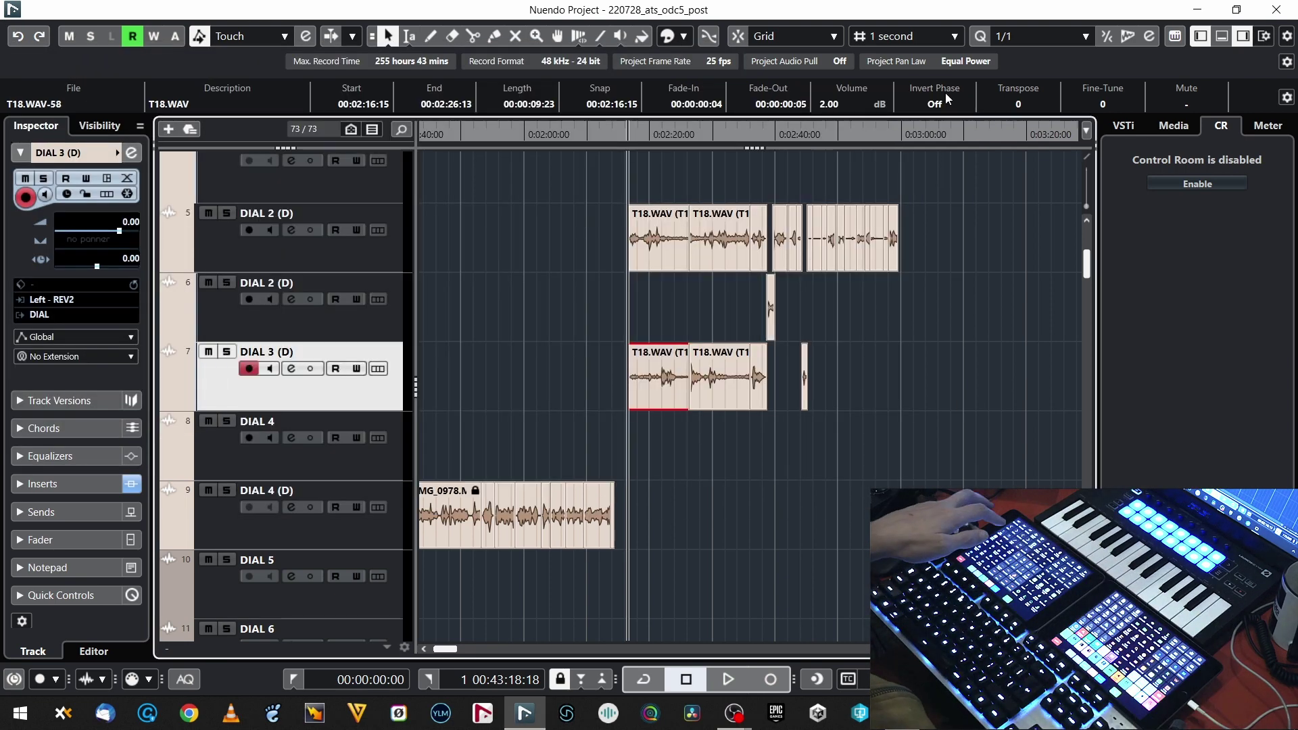
Open Direct Offline Processing with KirchhoffEQ for the T18.WAV-58 event, close it without applying, and repeatedly reopen and close the window.
key(F7)
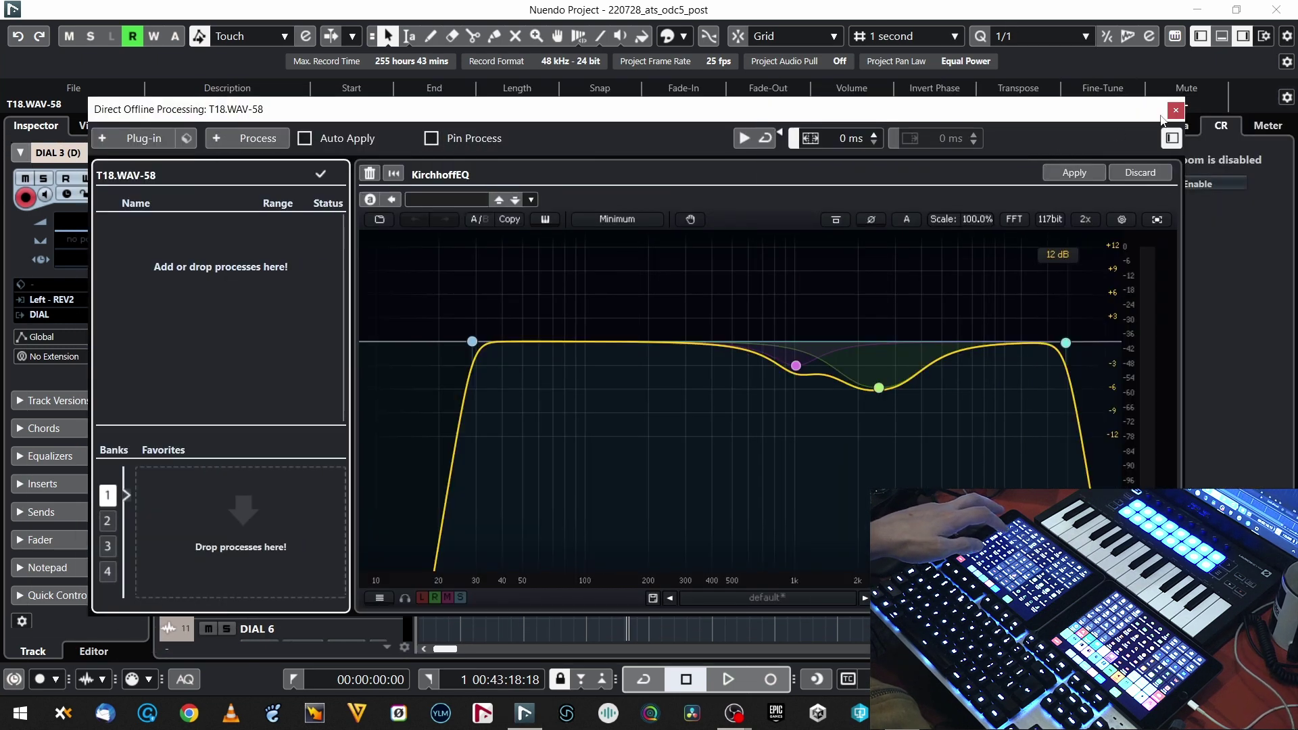
click(1176, 110)
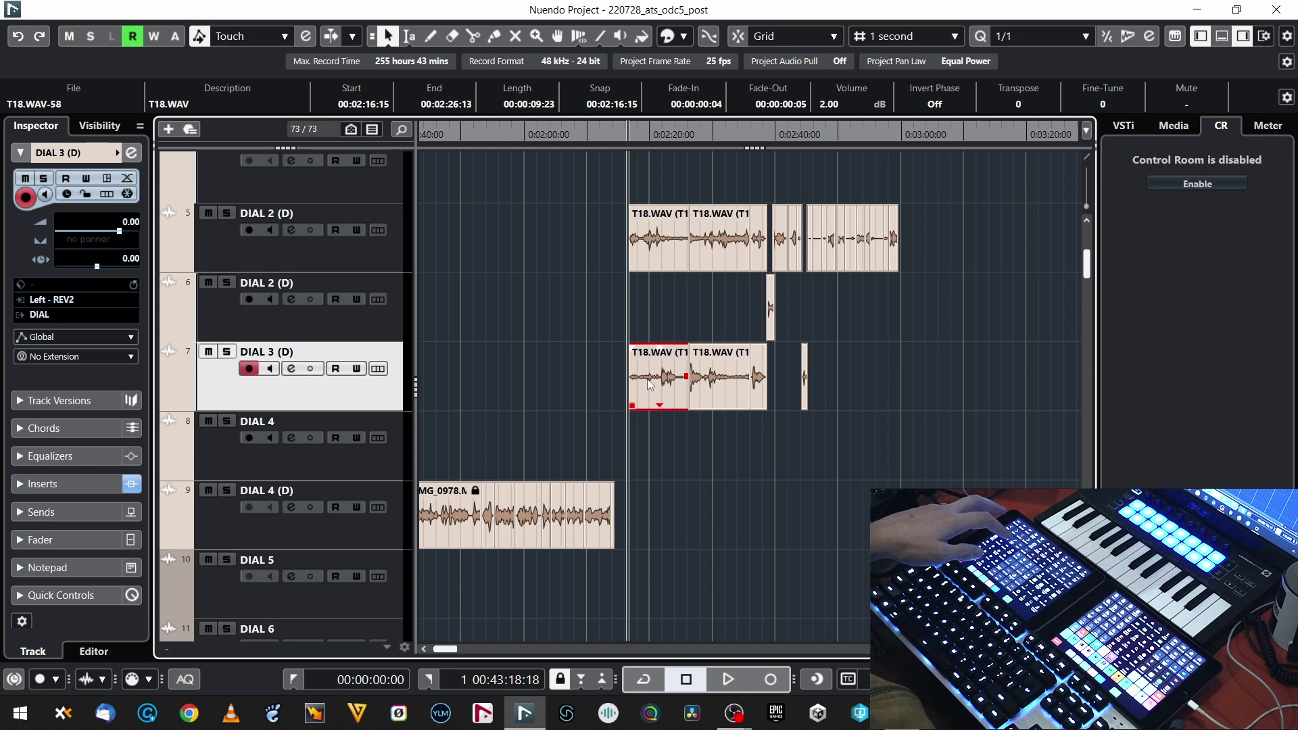
key(F7)
click(822, 108)
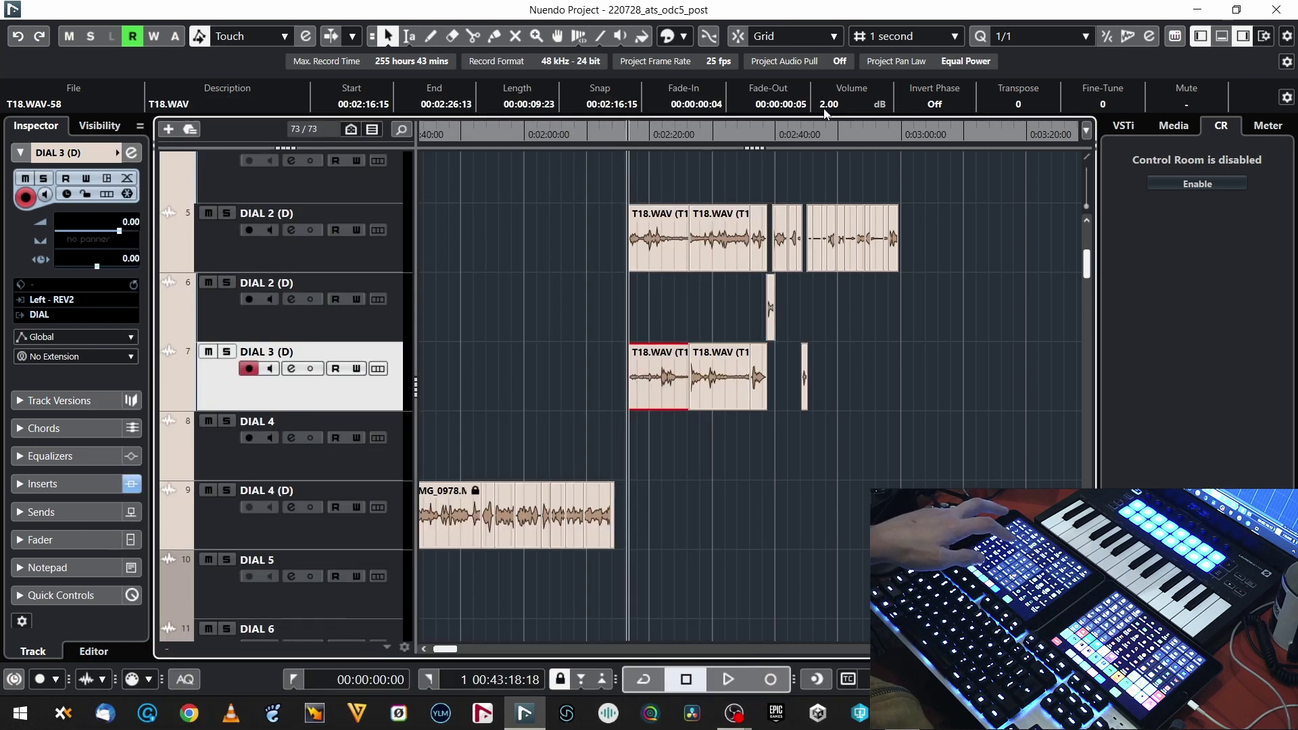
key(F7)
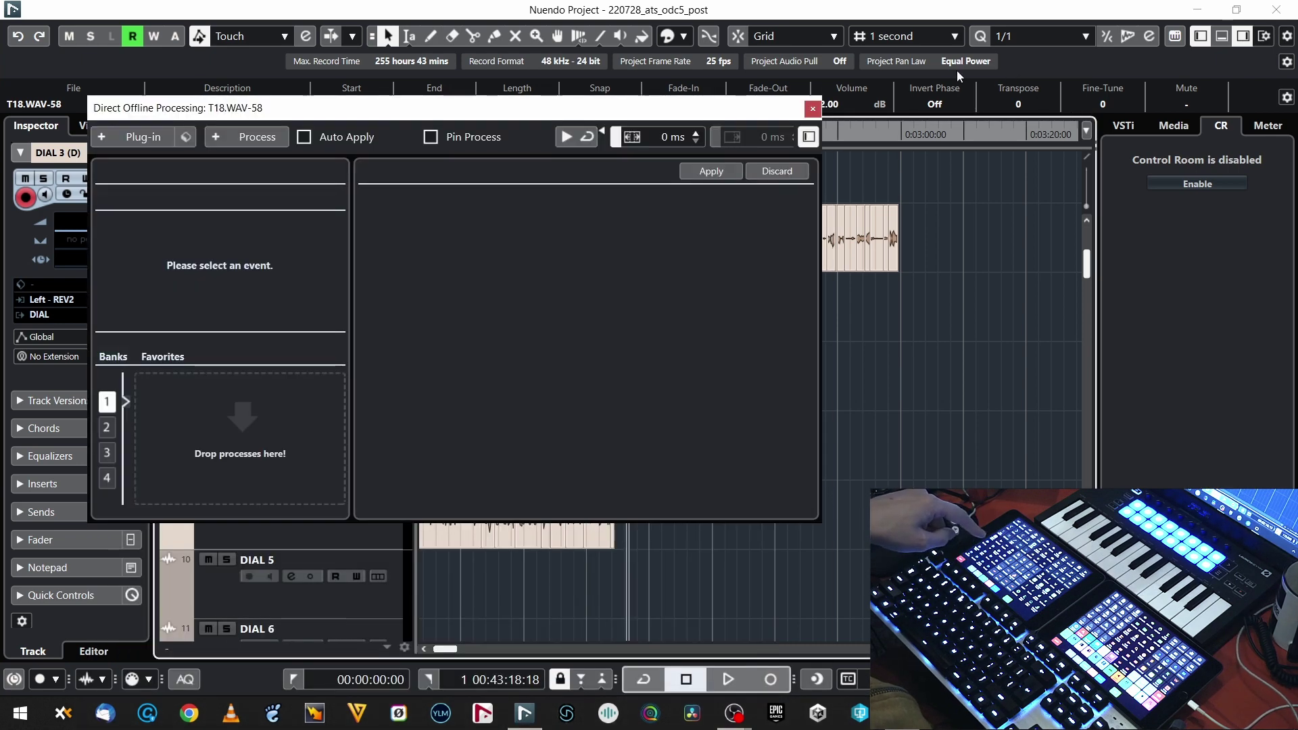
click(886, 108)
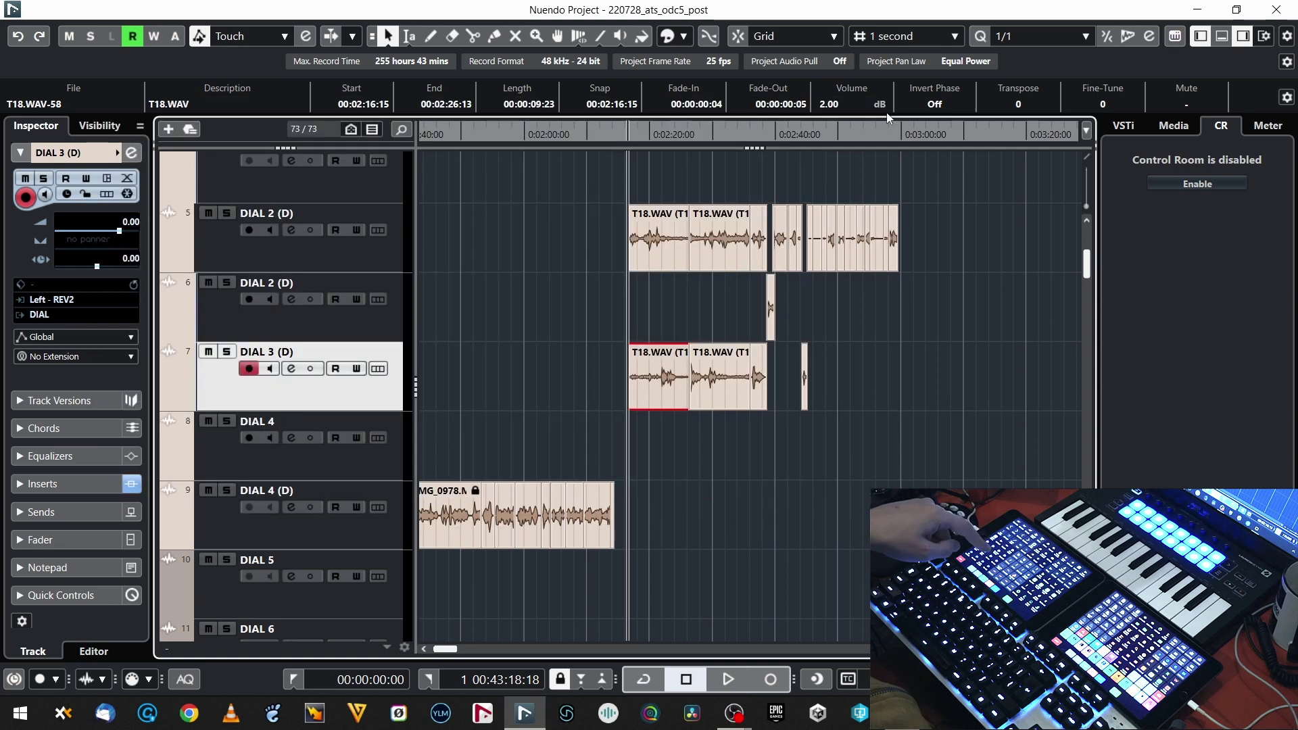
key(F7)
click(813, 109)
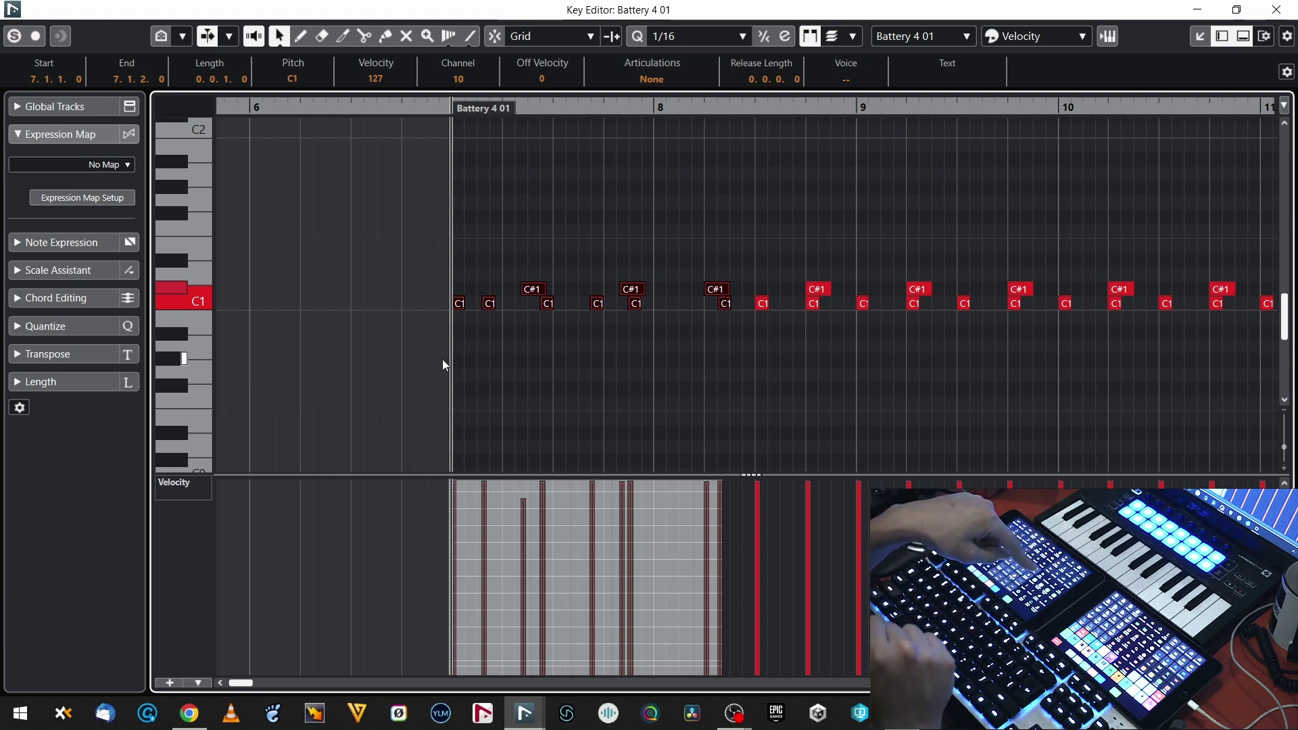
Quantize the selected C1 and C#1 notes at the start of the Battery 4 01 part, undo the recent timing changes and clear the selection.
key(q)
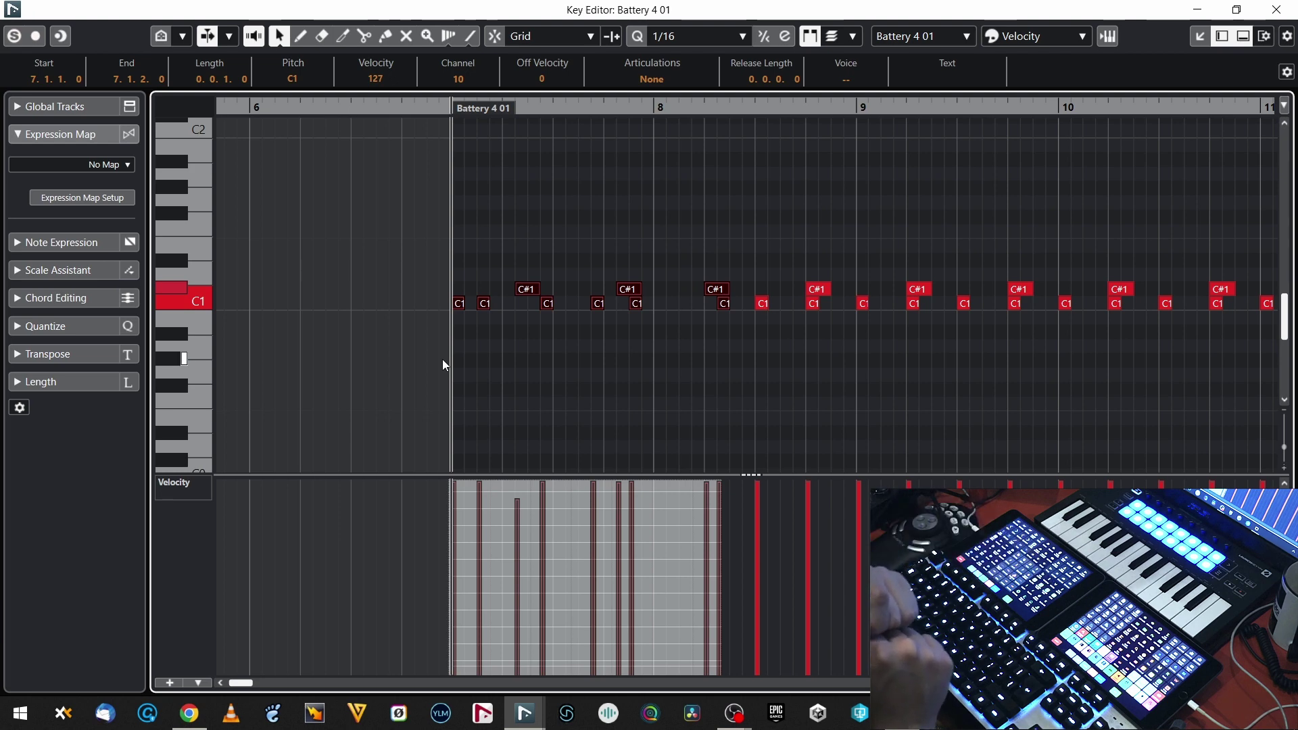
key(ctrl+z)
key(ctrl+z)
key(ctrl+z)
key(ctrl+z)
key(ctrl+z)
key(ctrl+z)
key(ctrl+z)
key(ctrl+z)
key(ctrl+z)
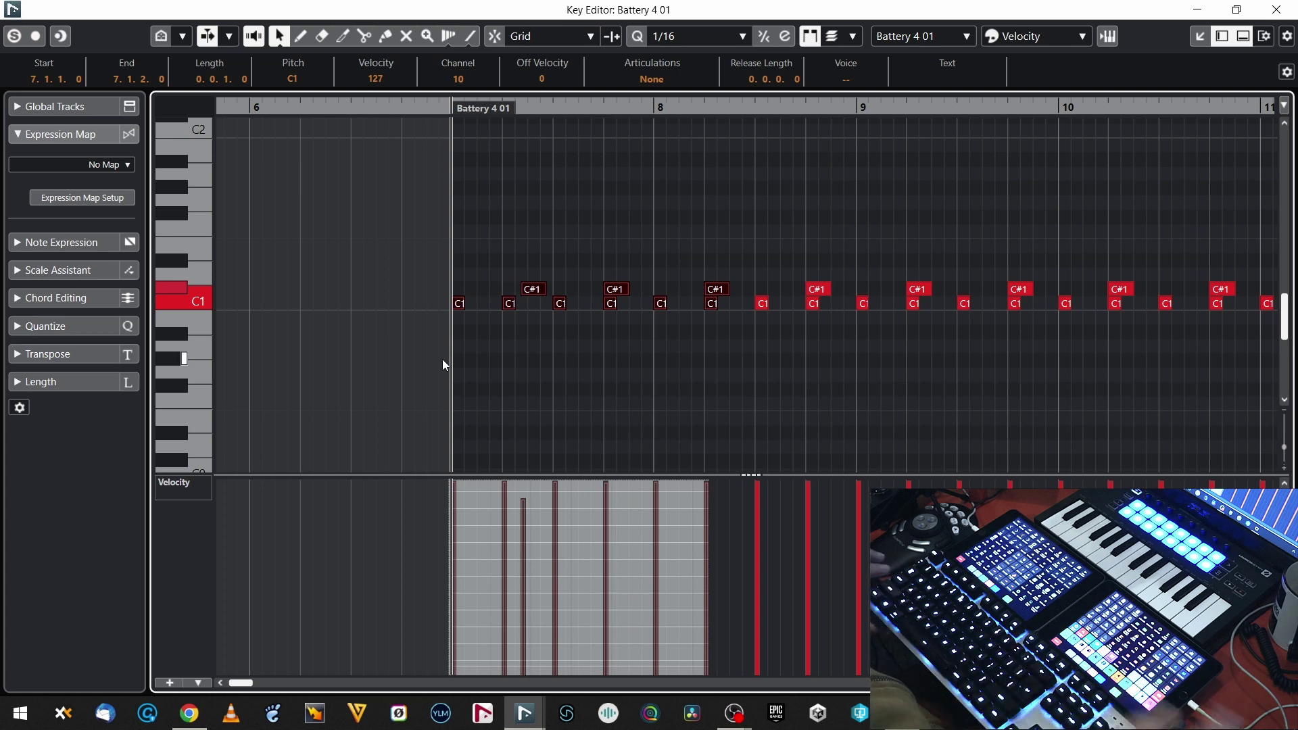
click(557, 239)
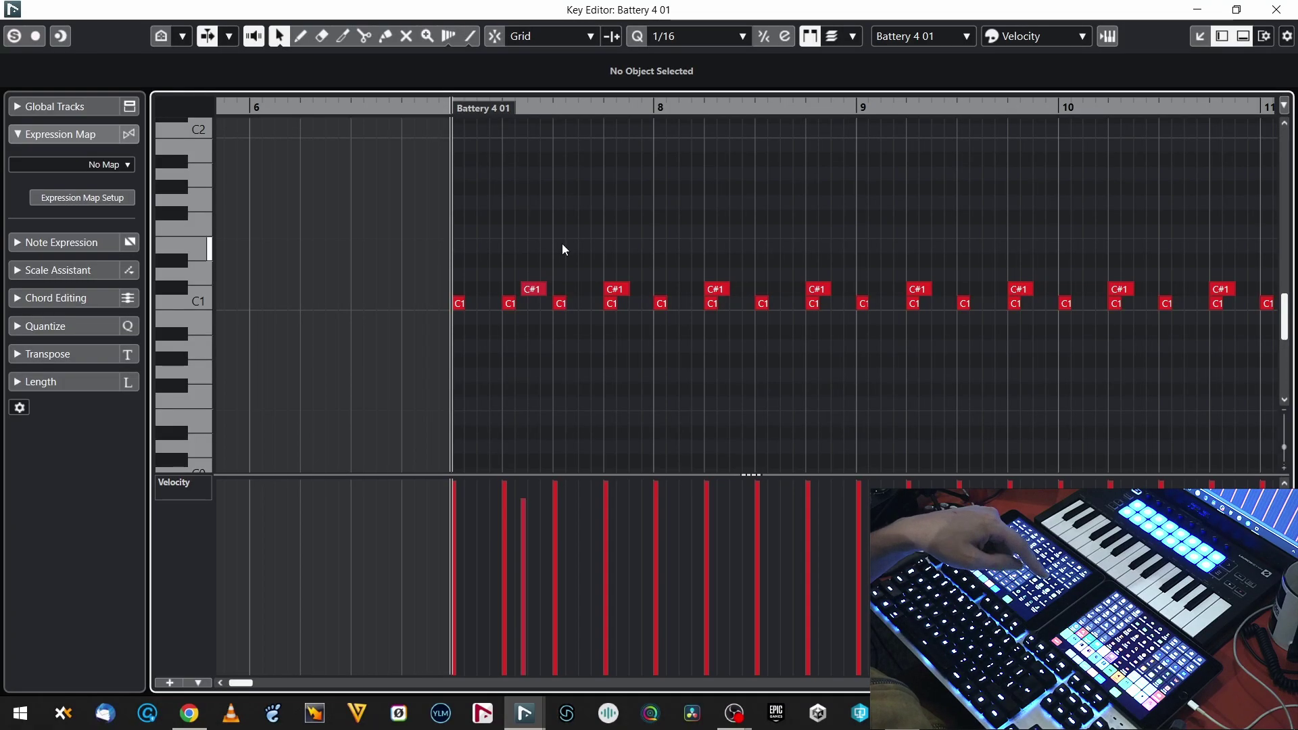
key(ctrl+z)
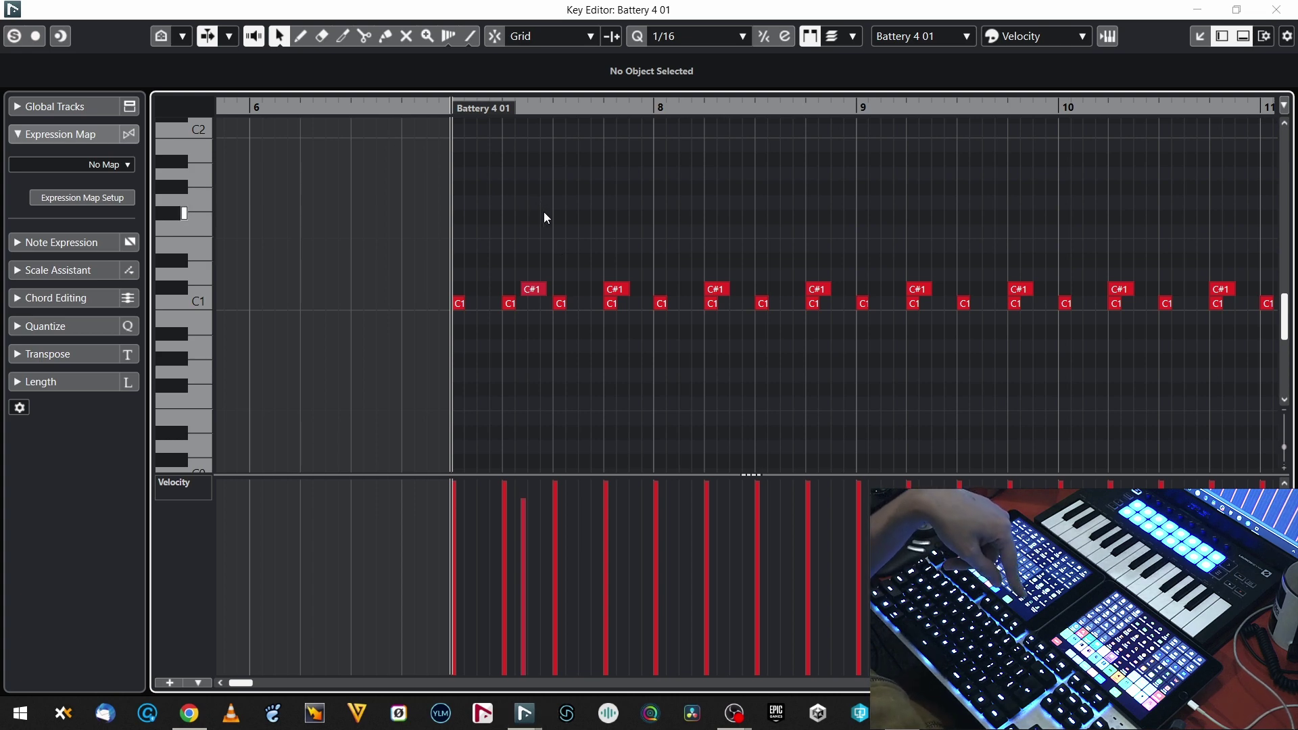
key(ctrl+r)
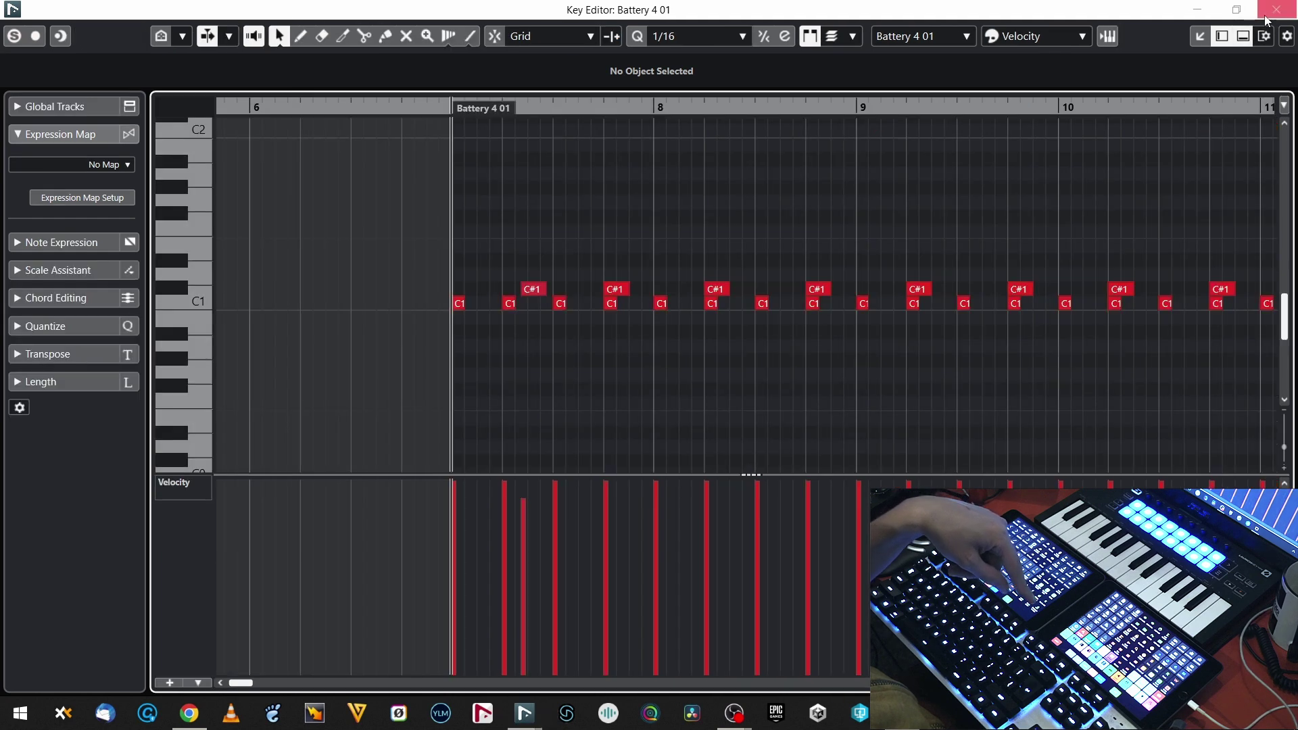
Open the Expression Map Setup from the Key Editor and close it without adding a map.
click(82, 197)
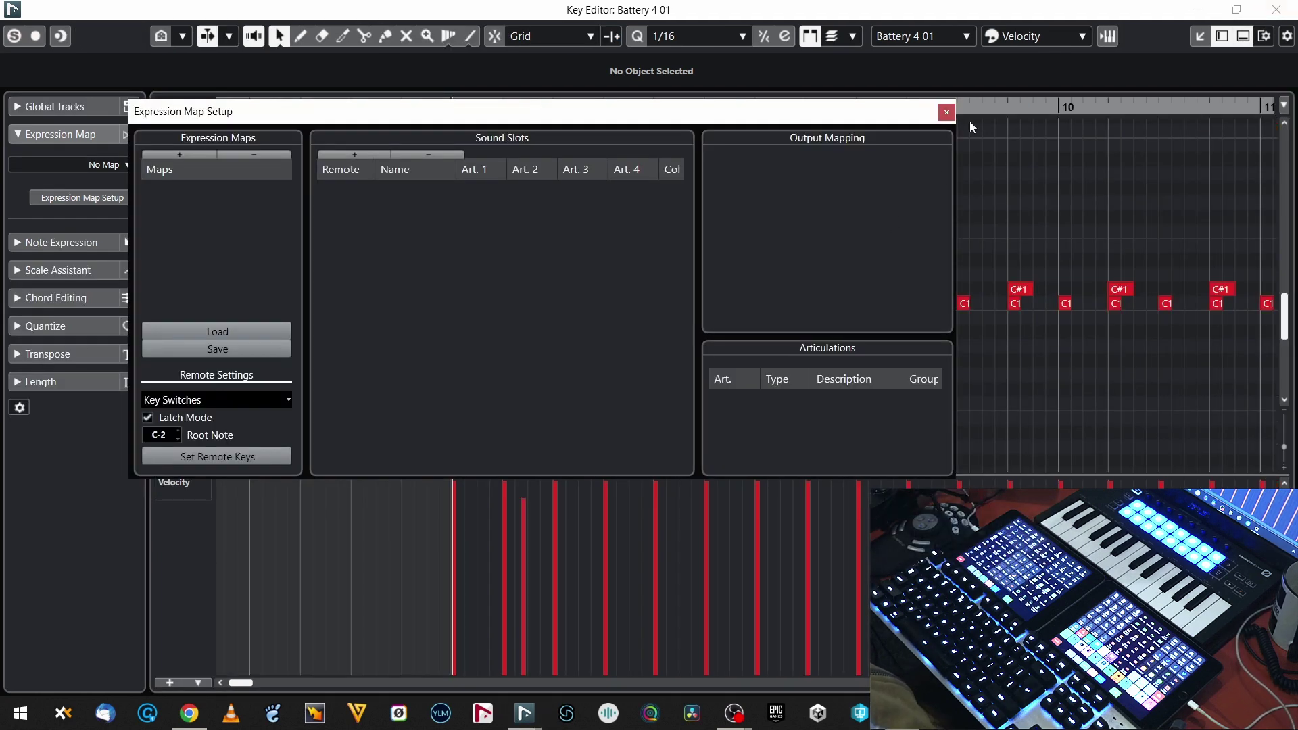
click(946, 112)
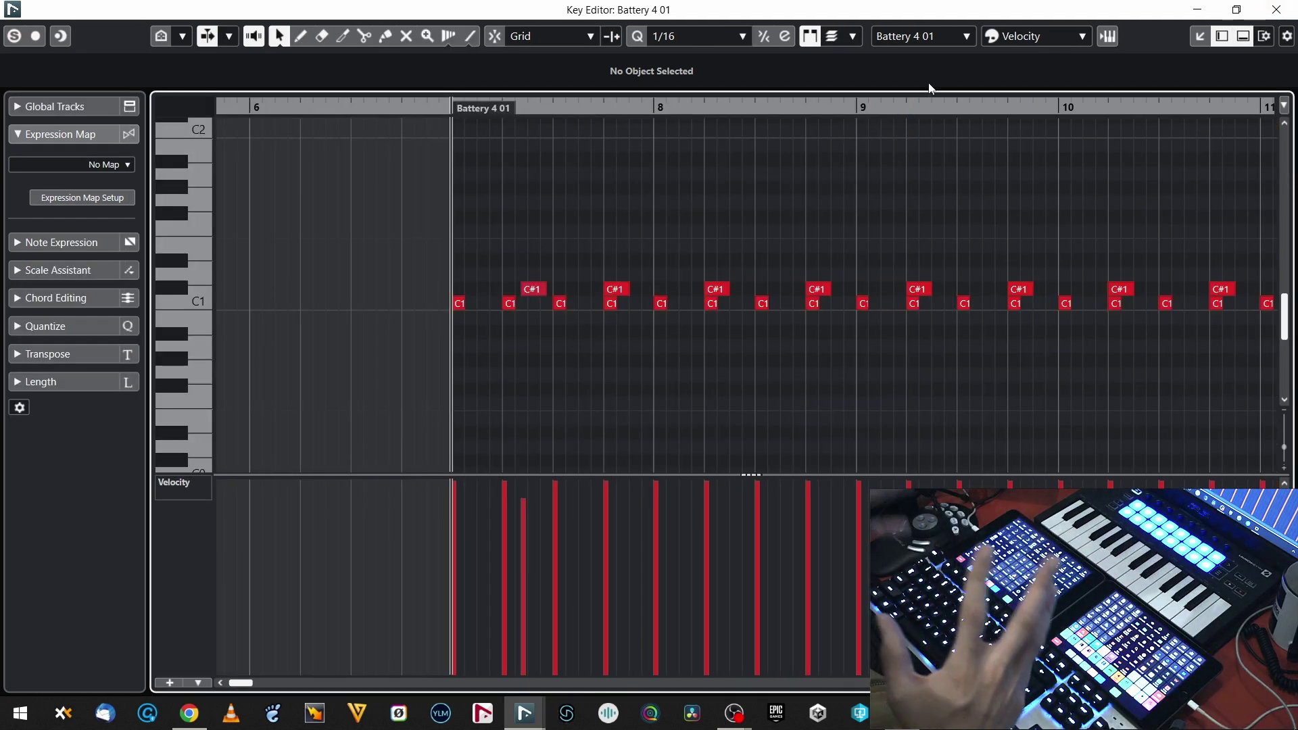
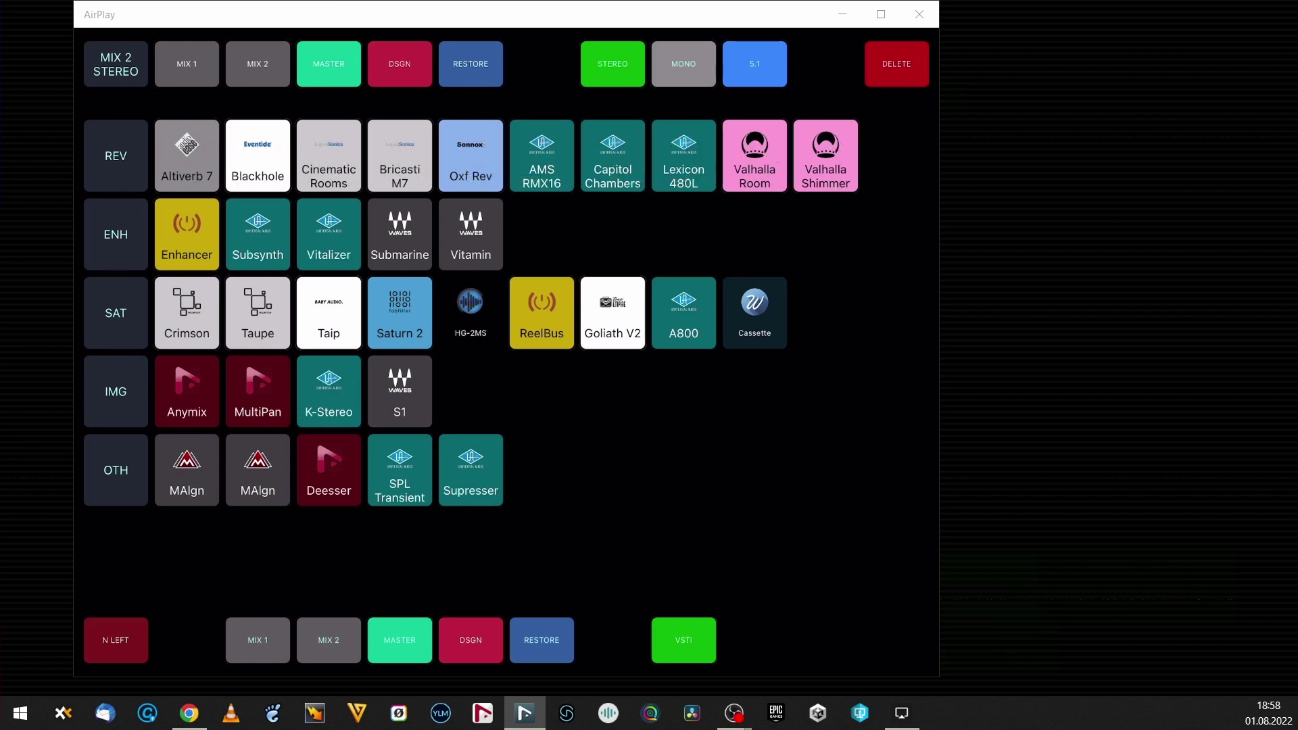
Examine the MIX 2, MASTER, DSGN and RESTORE plug-in pages, including the available stereo, mono and 5.1 variants.
click(754, 64)
click(613, 64)
click(328, 64)
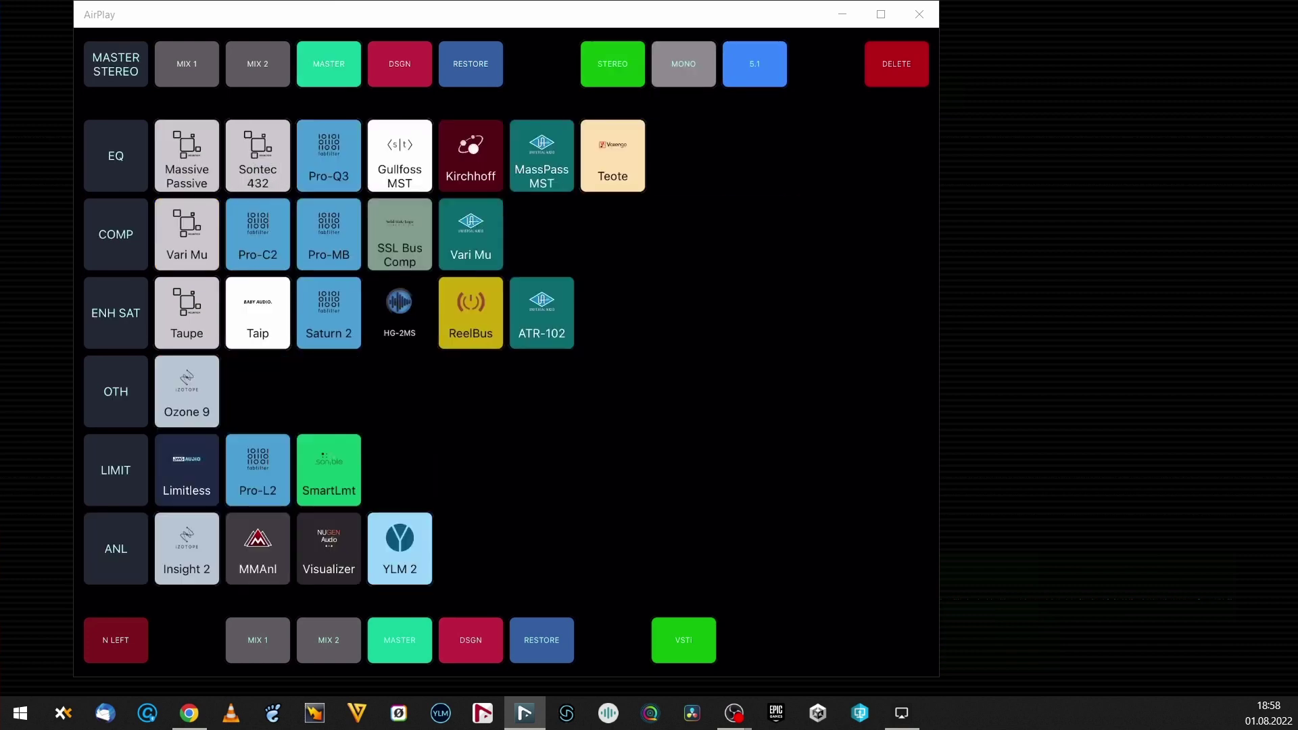
click(684, 64)
click(755, 63)
click(613, 64)
click(400, 63)
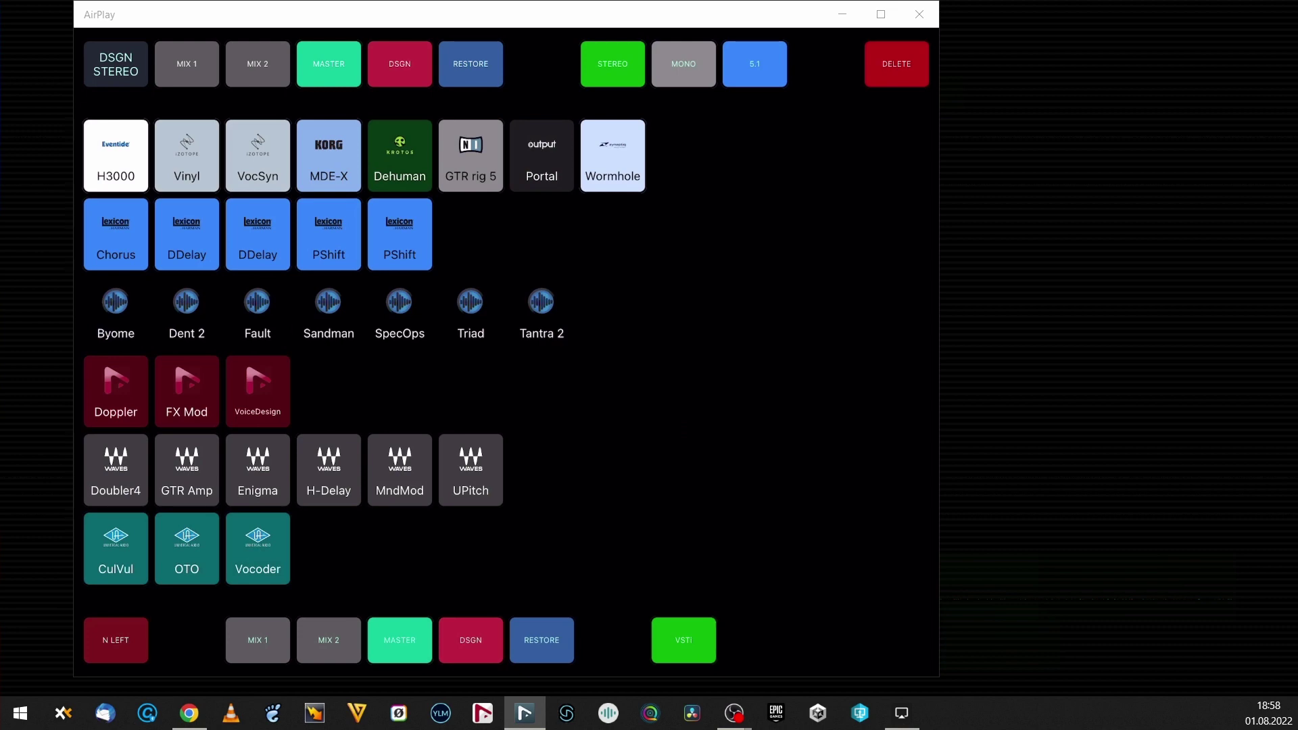
click(470, 63)
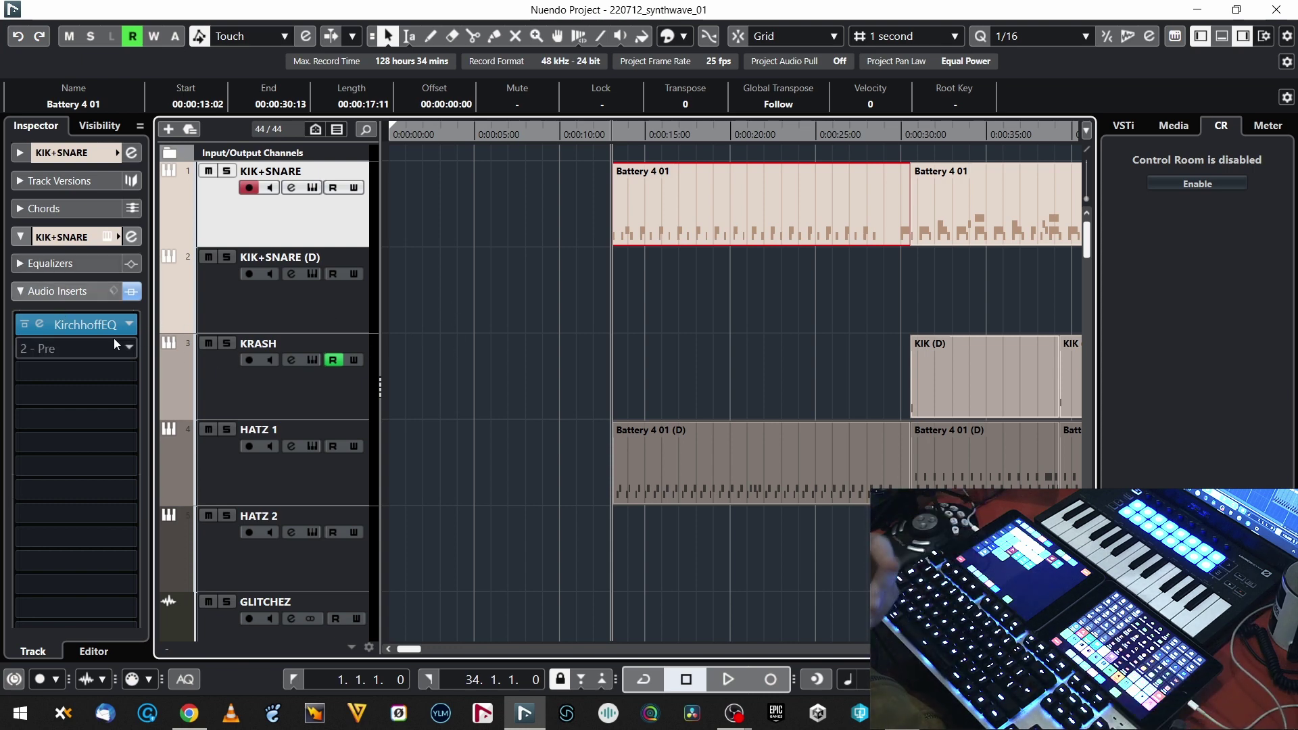
Search the effect list for "kircho", load KirchhoffEQ into the second insert slot of the KIK+SNARE track and close its plug-in window.
click(131, 356)
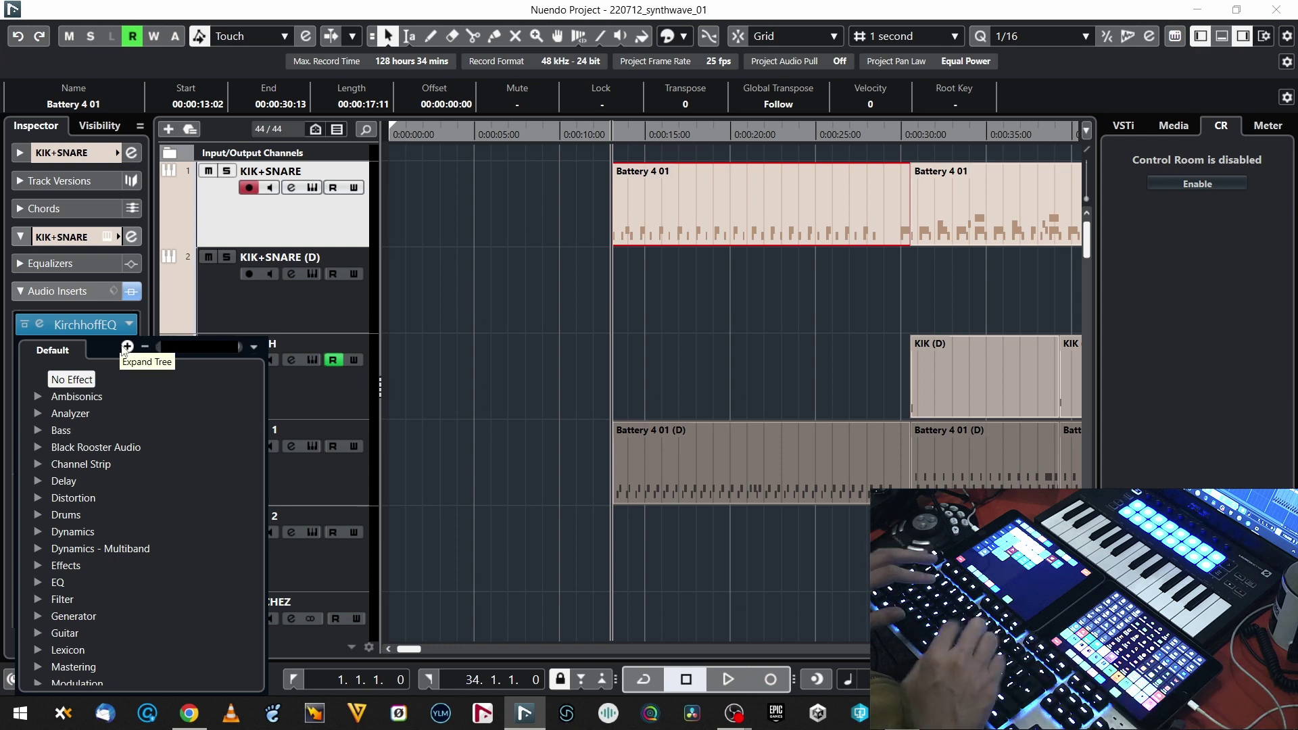
text(kiurc)
key(BackSpace)
key(BackSpace)
key(BackSpace)
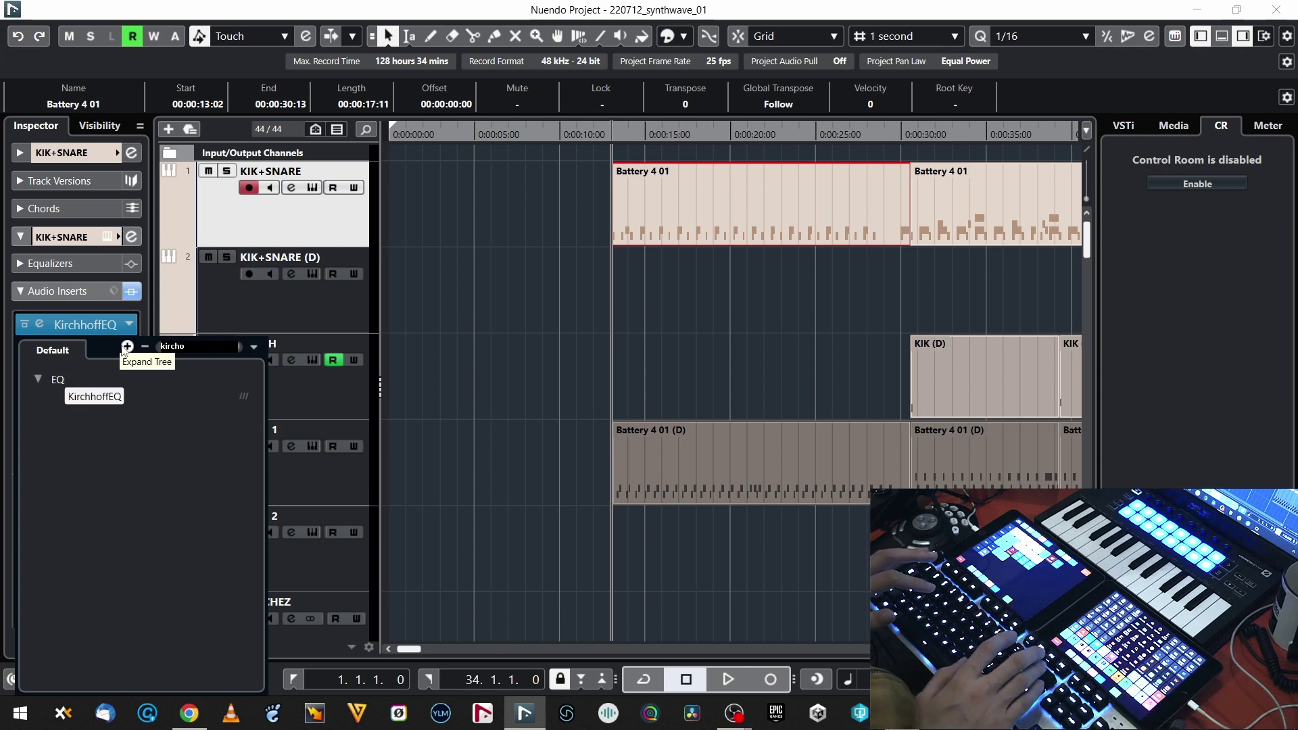
key(Return)
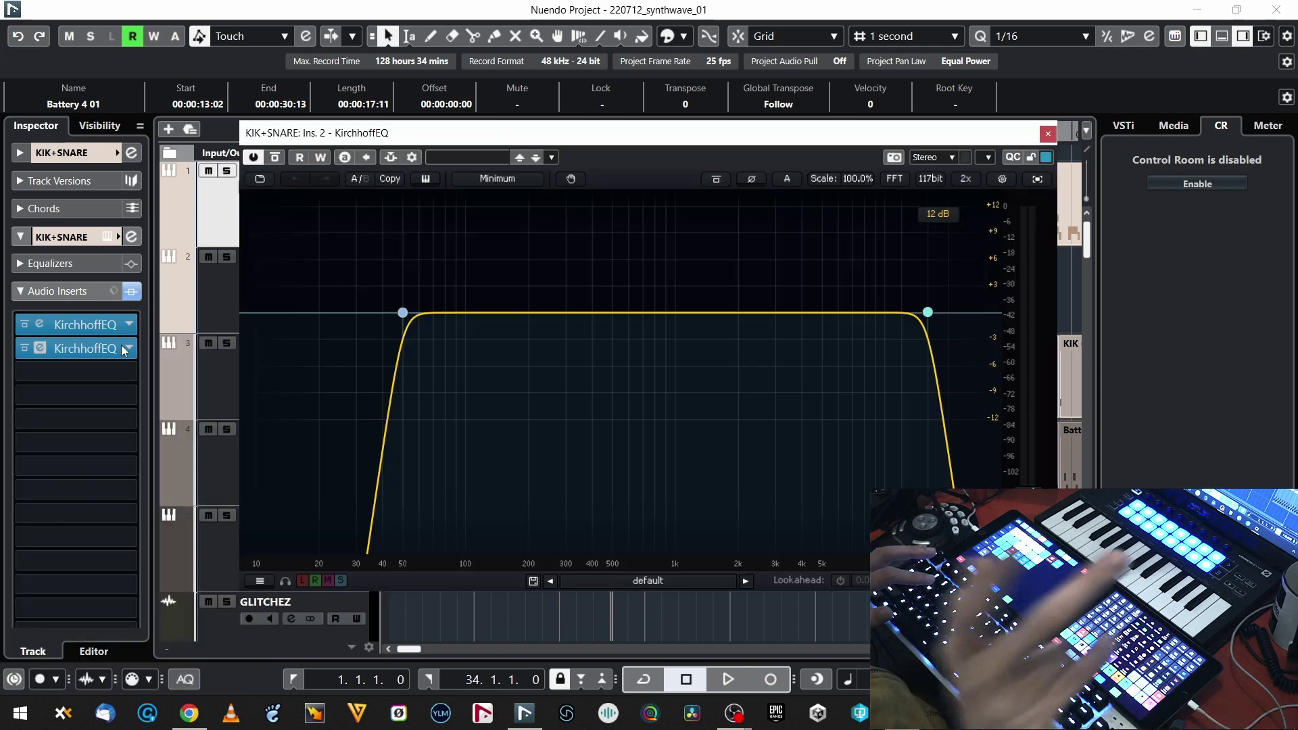
click(1049, 134)
Remove KirchhoffEQ from the second insert slot of the KIK+SNARE track.
click(130, 349)
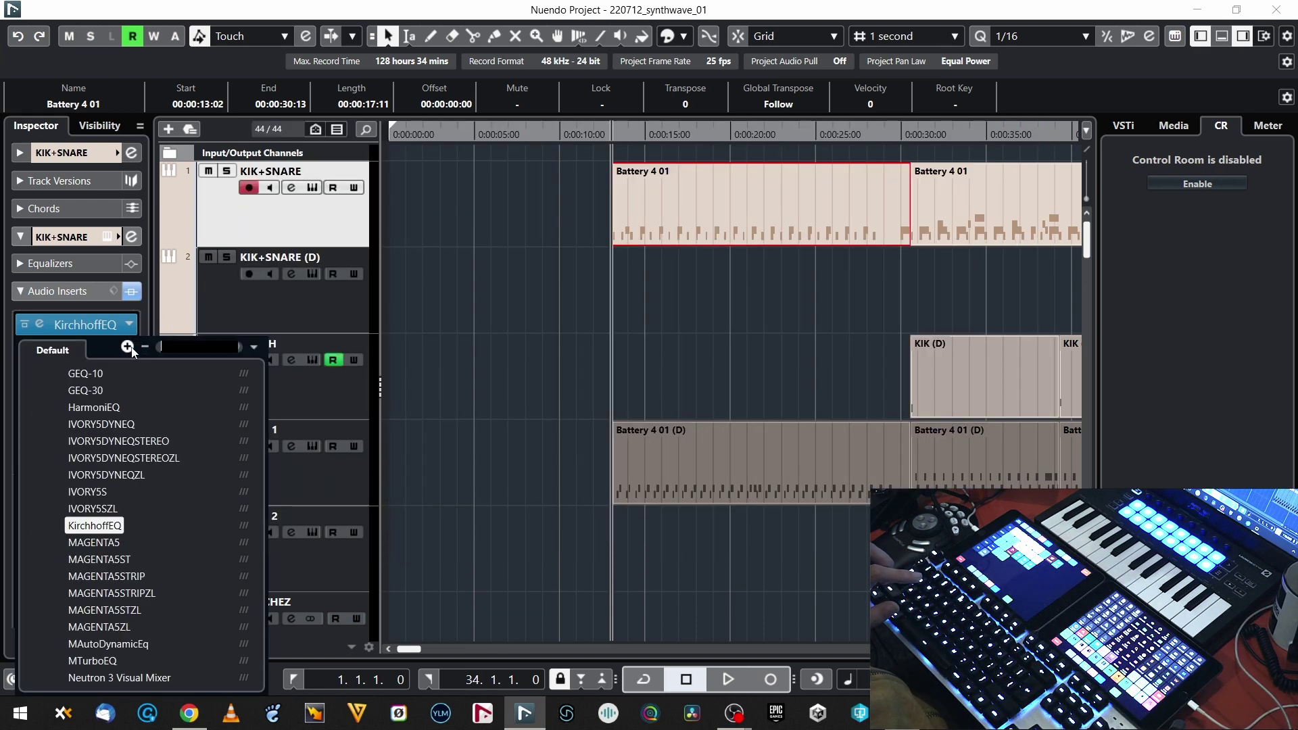
key(Escape)
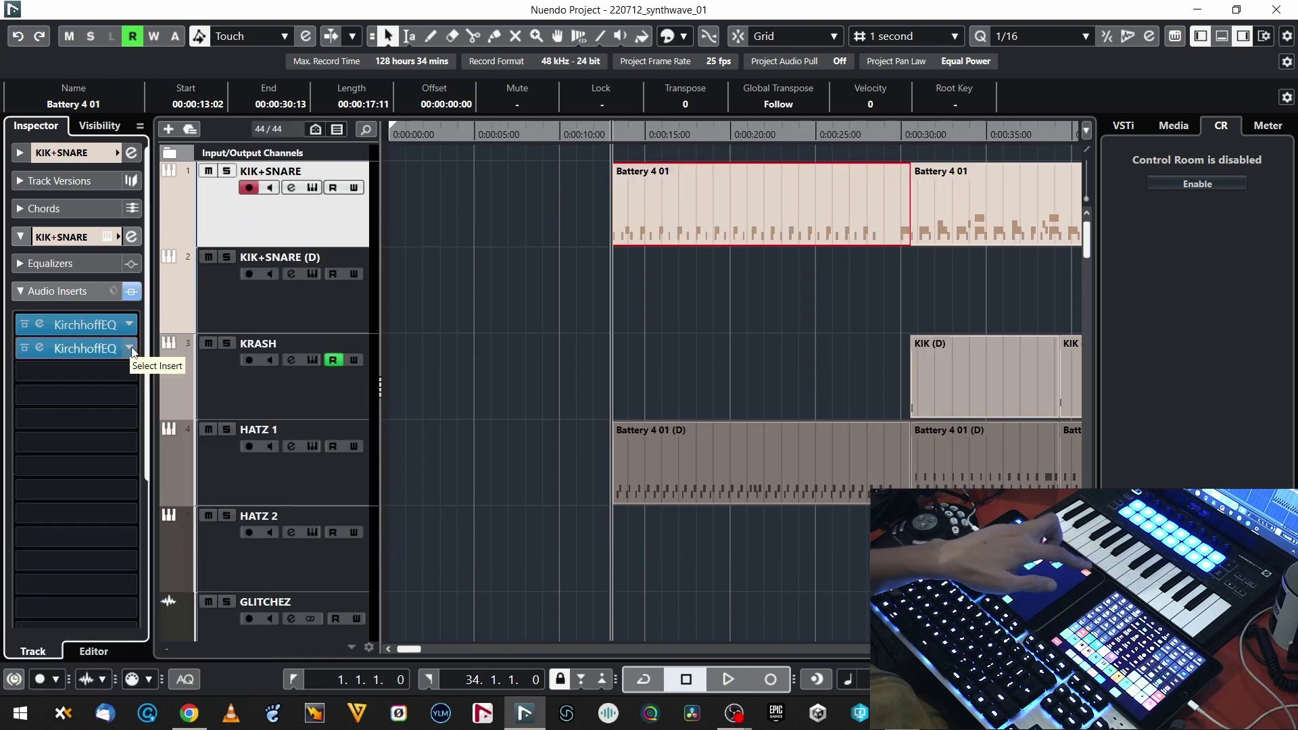
click(132, 348)
key(Delete)
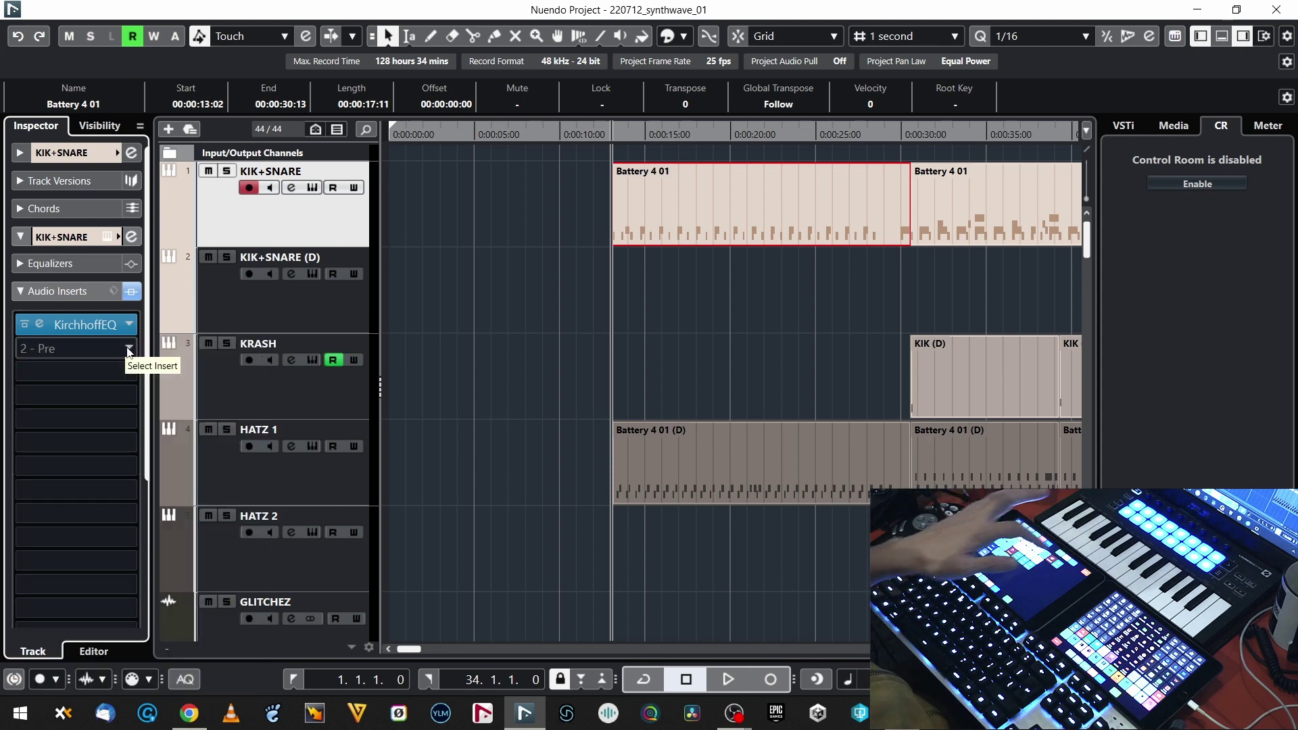
Load KirchhoffEQ into the second and UAD Pultec EQP-1A into the third insert slot of the KIK+SNARE track.
click(130, 352)
key(Return)
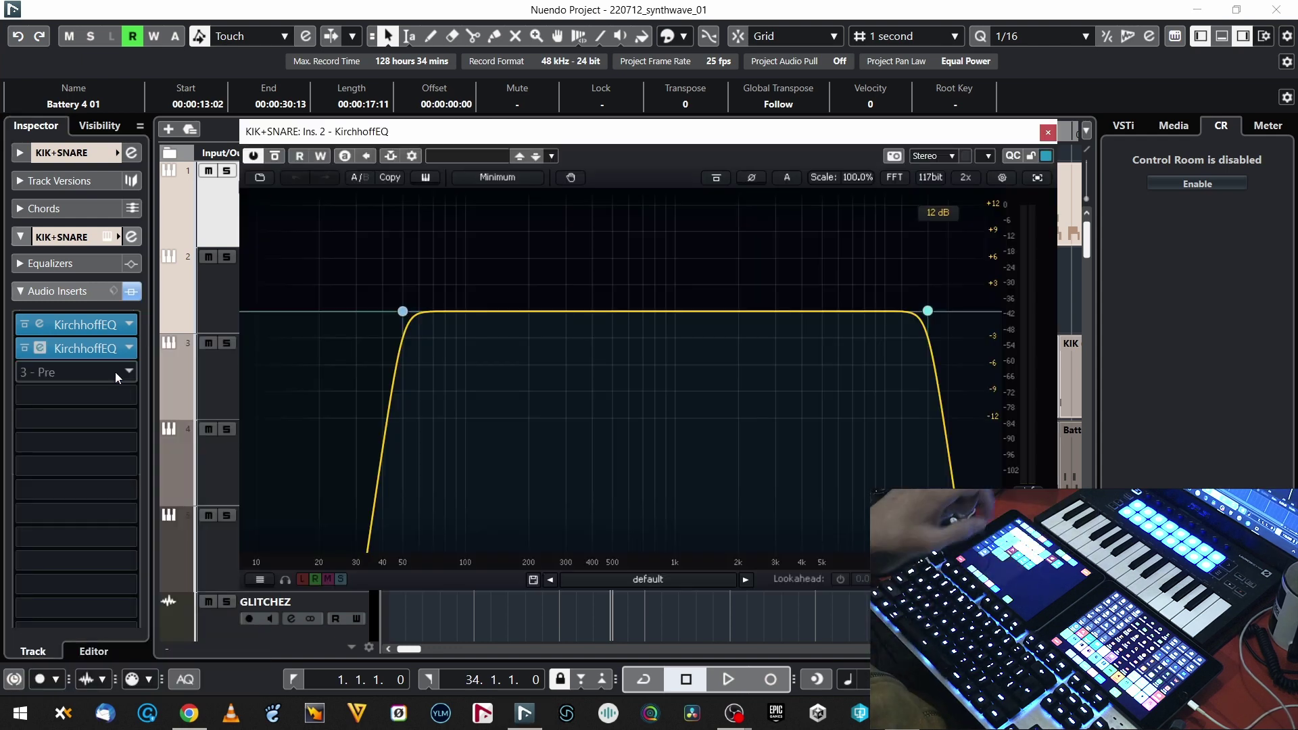
click(118, 377)
key(Return)
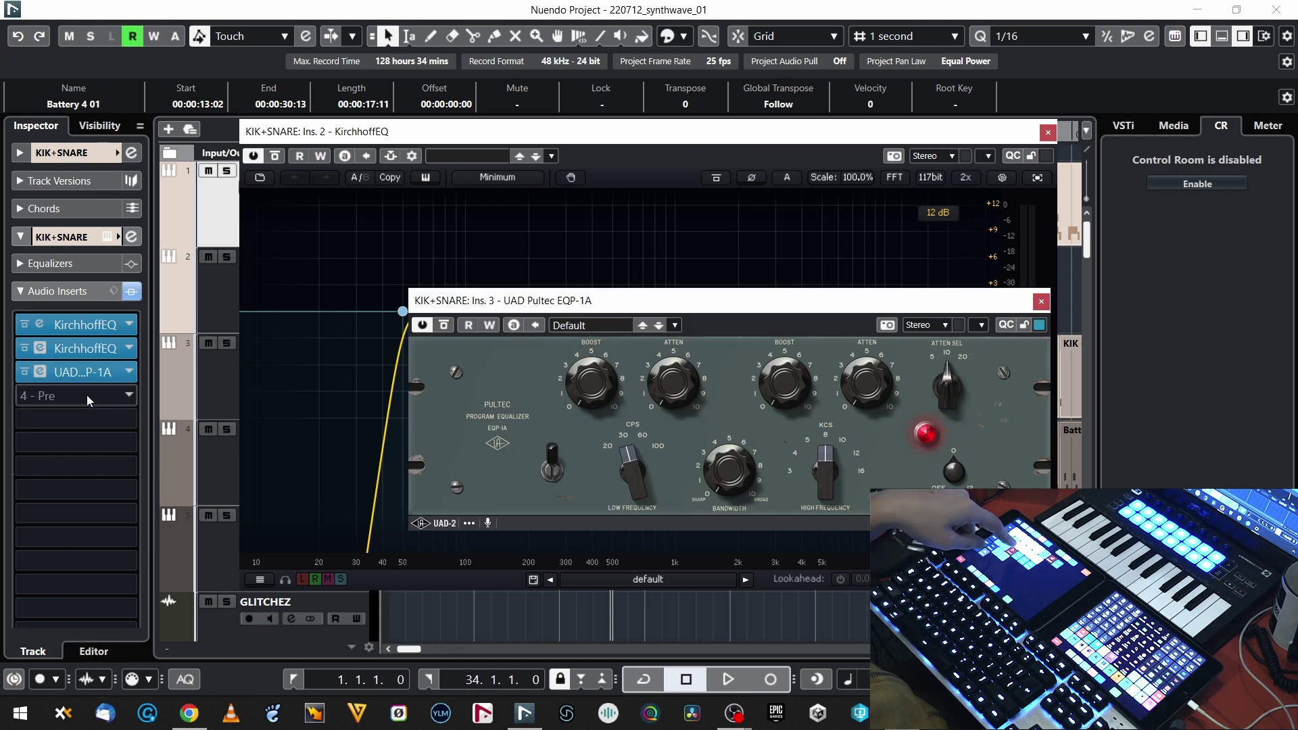
Load UAD Teletronix LA-2A Silver into the fourth insert slot of the KIK+SNARE track.
click(87, 401)
text(LA-2A Silver)
key(Return)
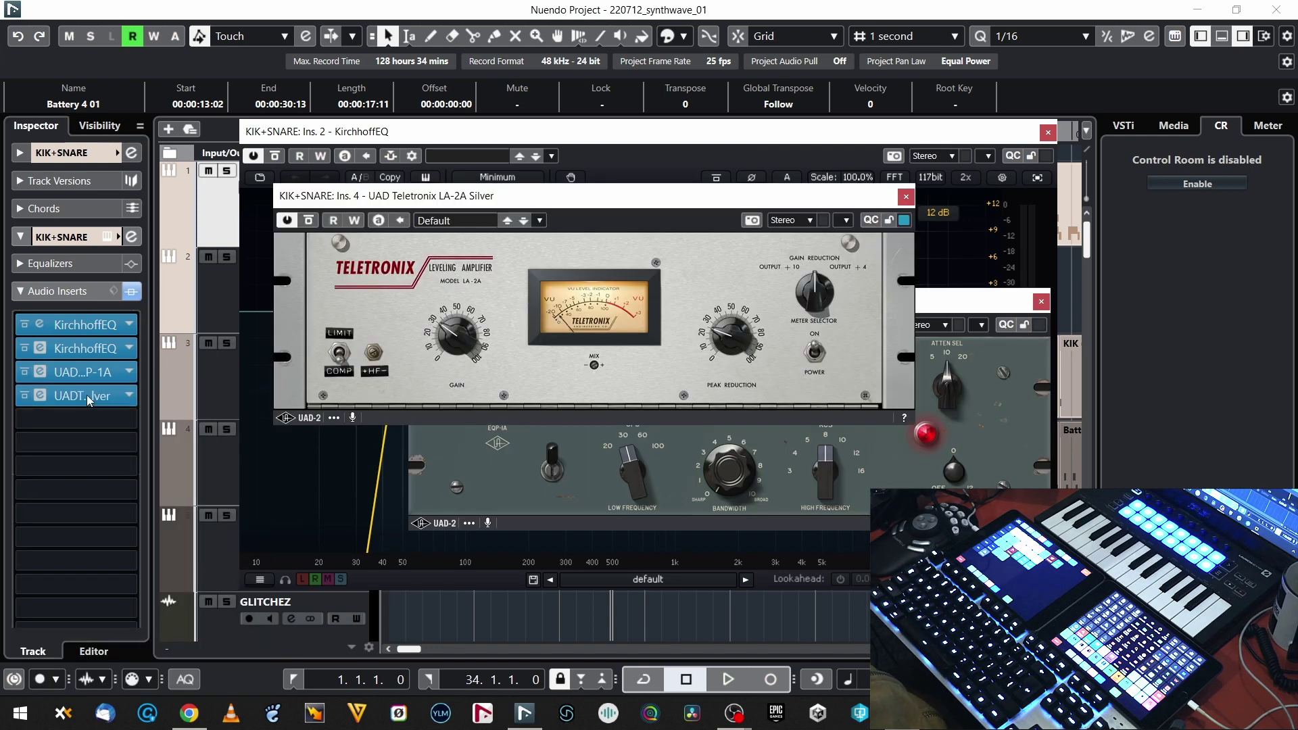
Clear the fourth, third and second insert slots of the KIK+SNARE track, keeping only KirchhoffEQ in the first slot.
click(129, 396)
click(68, 426)
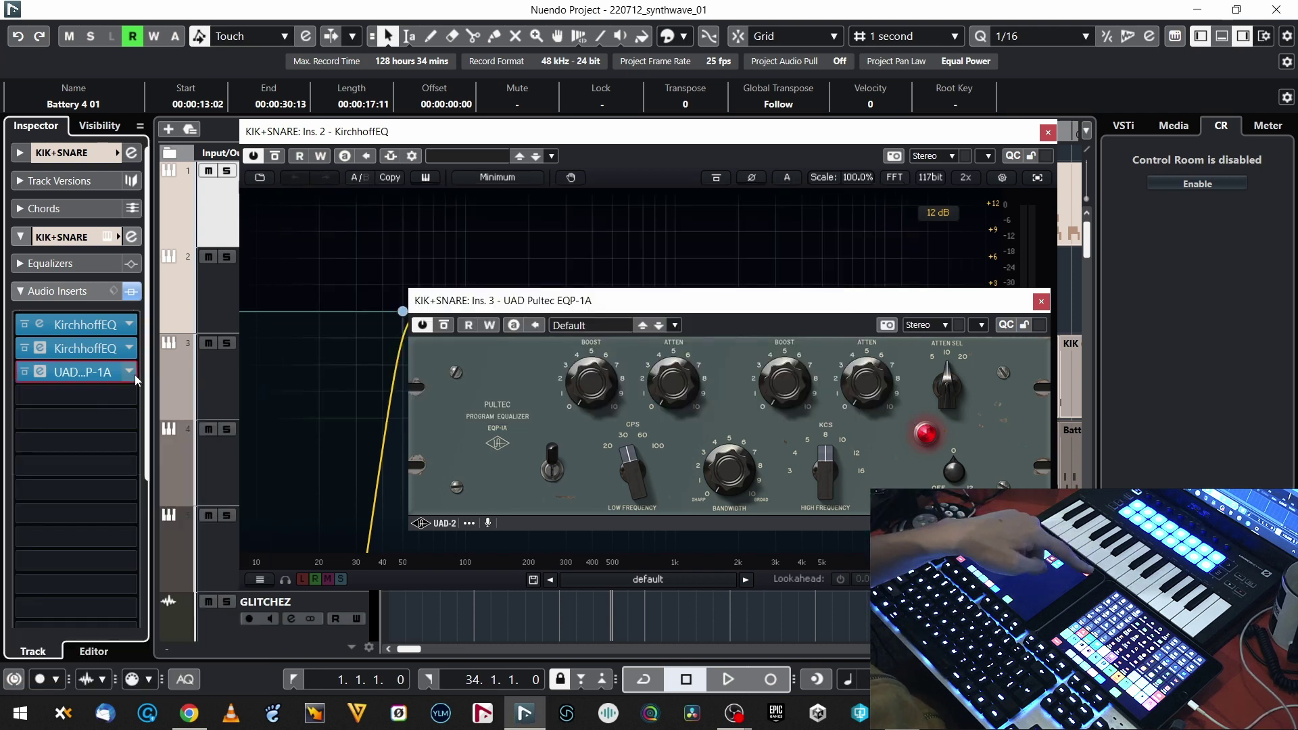
click(135, 376)
key(Down)
key(Return)
click(129, 348)
click(68, 378)
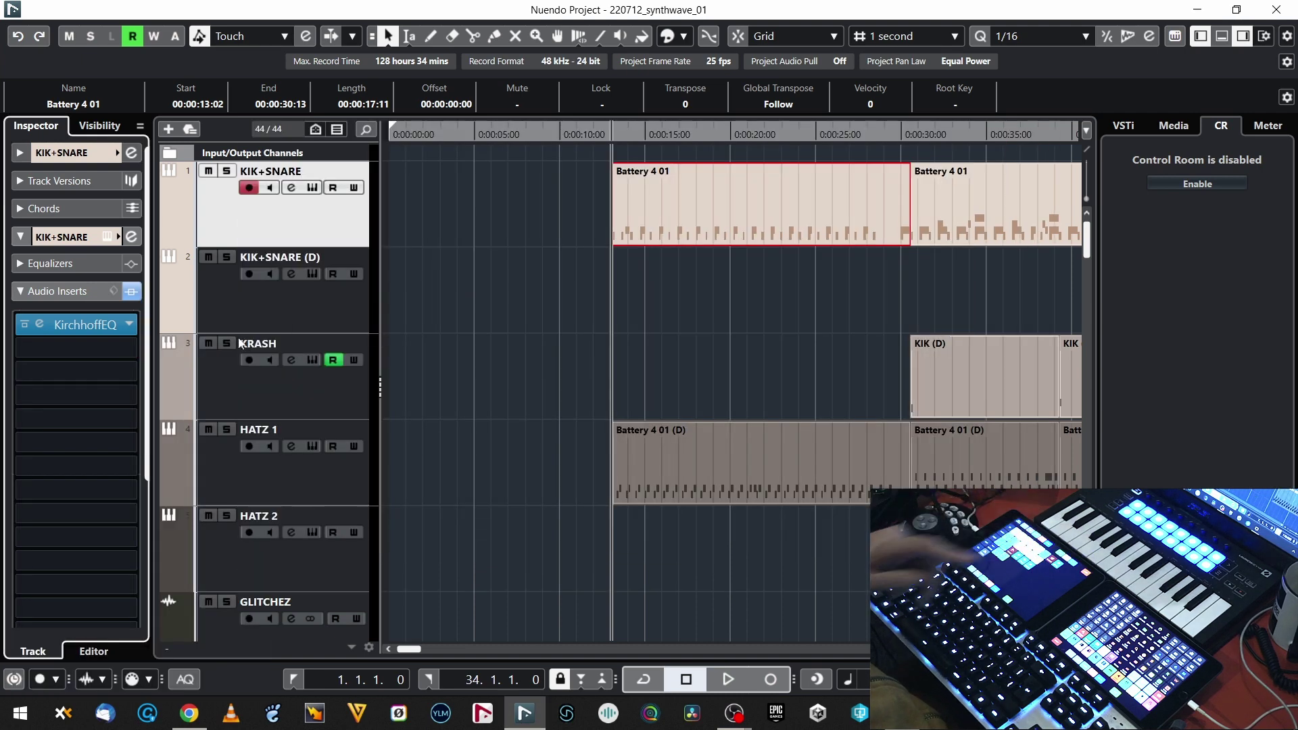